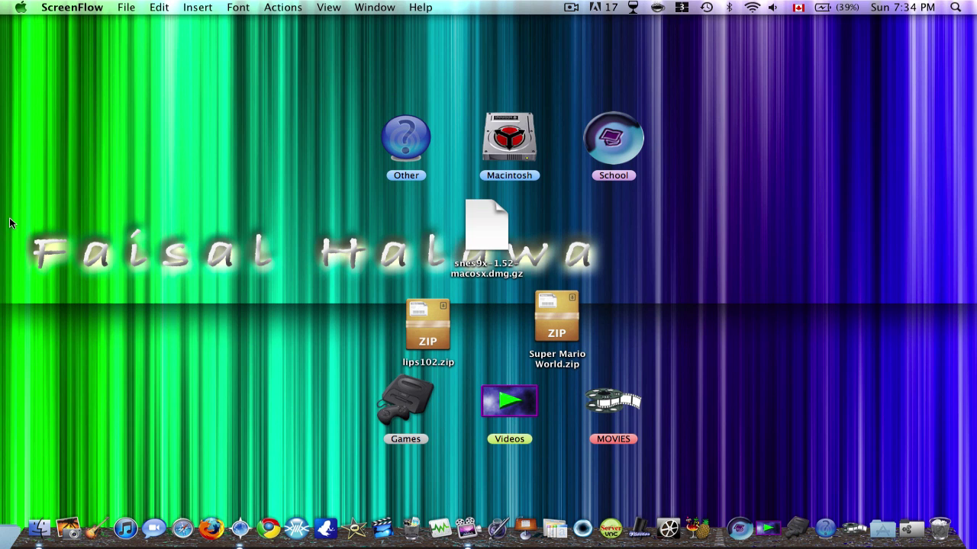
pyautogui.moveTo(20, 211); pyautogui.dragTo(292, 291)
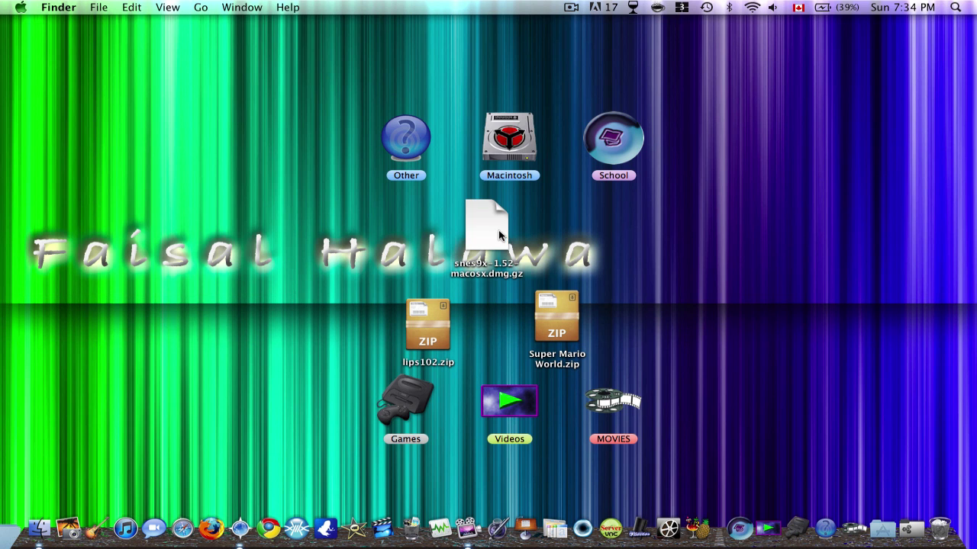
pyautogui.moveTo(500, 235); pyautogui.dragTo(509, 238)
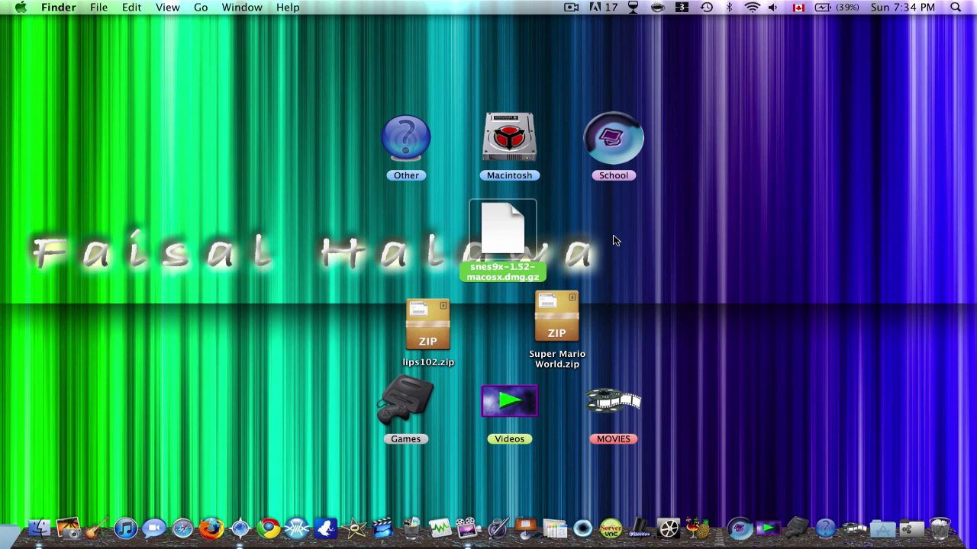
# Switch to the Camino browser, start the SNES9X 1.52 download from Softpedia's US mirror, and close its page
pyautogui.moveTo(1, 548)
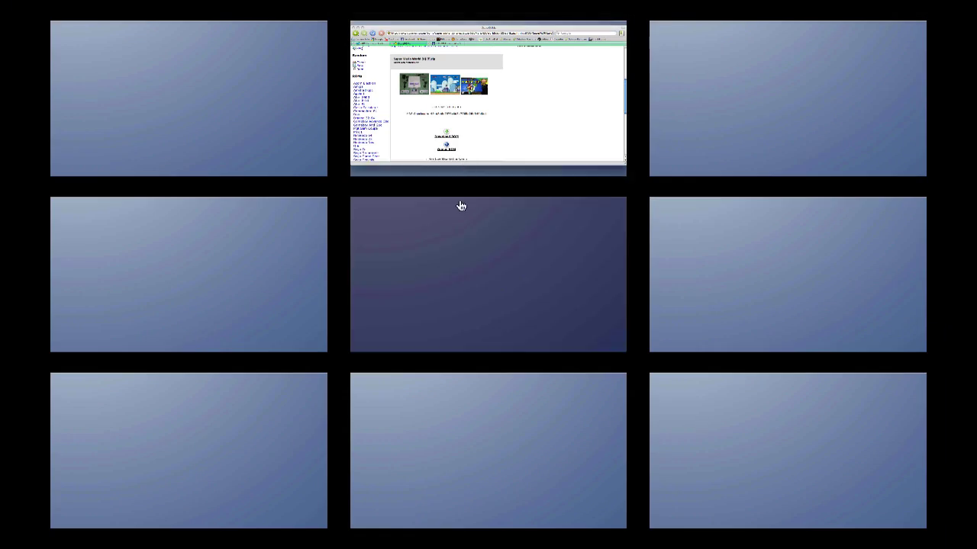
pyautogui.click(439, 131)
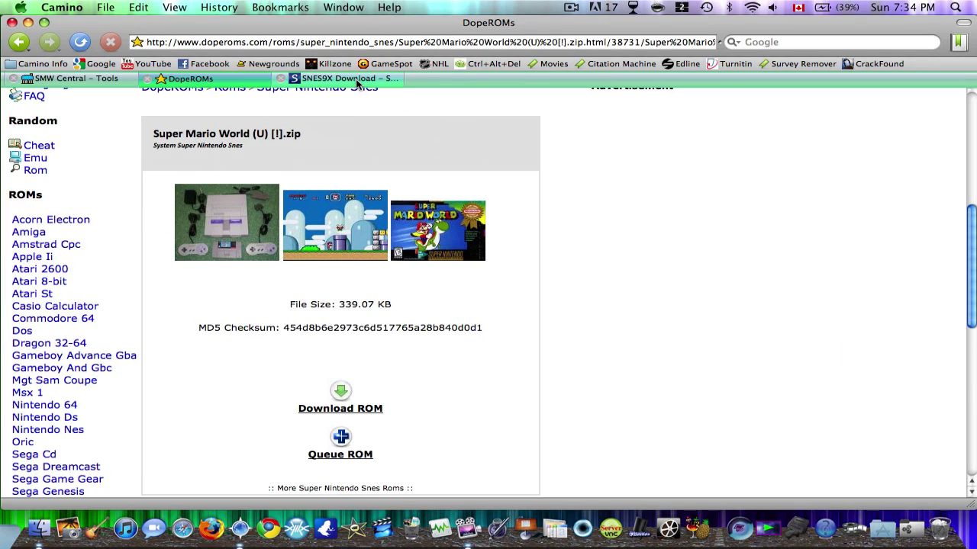
pyautogui.click(356, 78)
pyautogui.scroll(5, 306, 266)
pyautogui.scroll(-3, 305, 272)
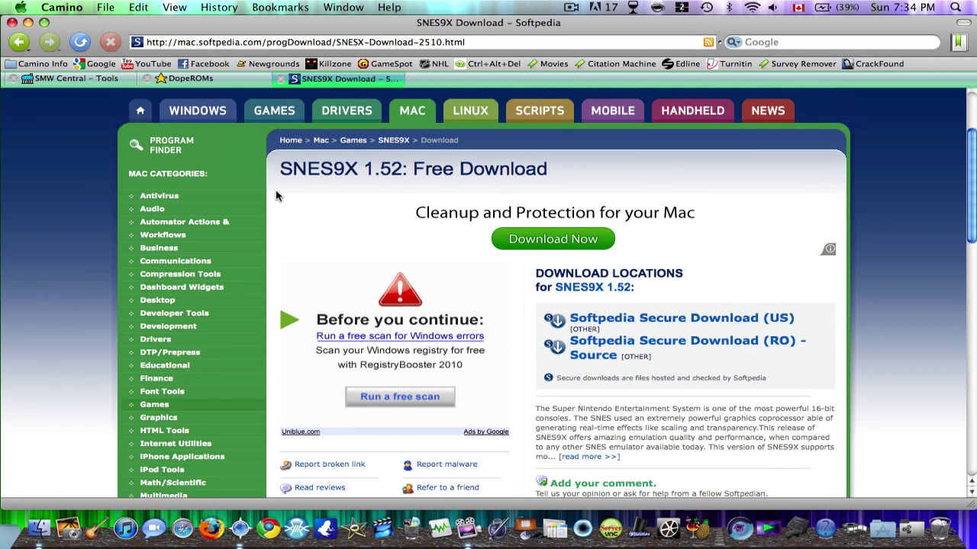
pyautogui.moveTo(283, 172); pyautogui.dragTo(346, 174)
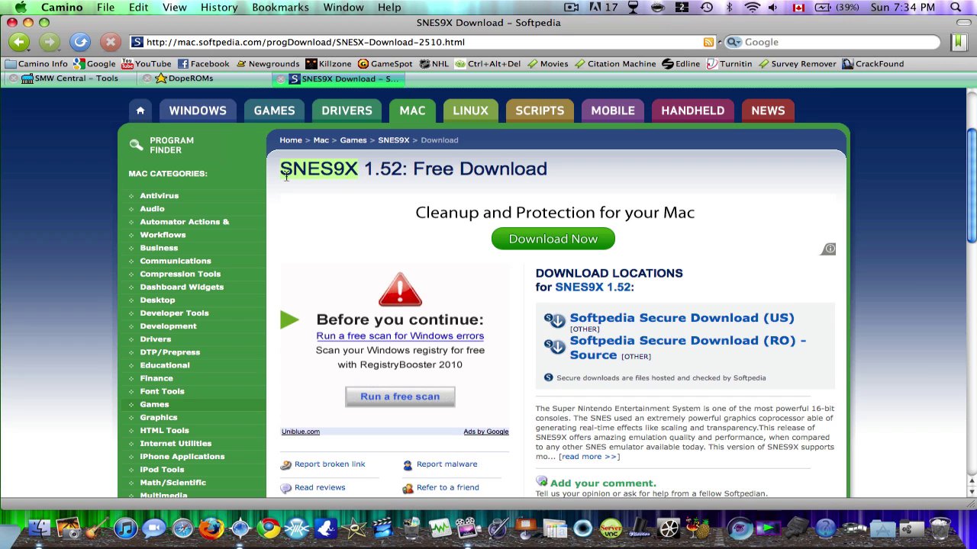
pyautogui.click(347, 176)
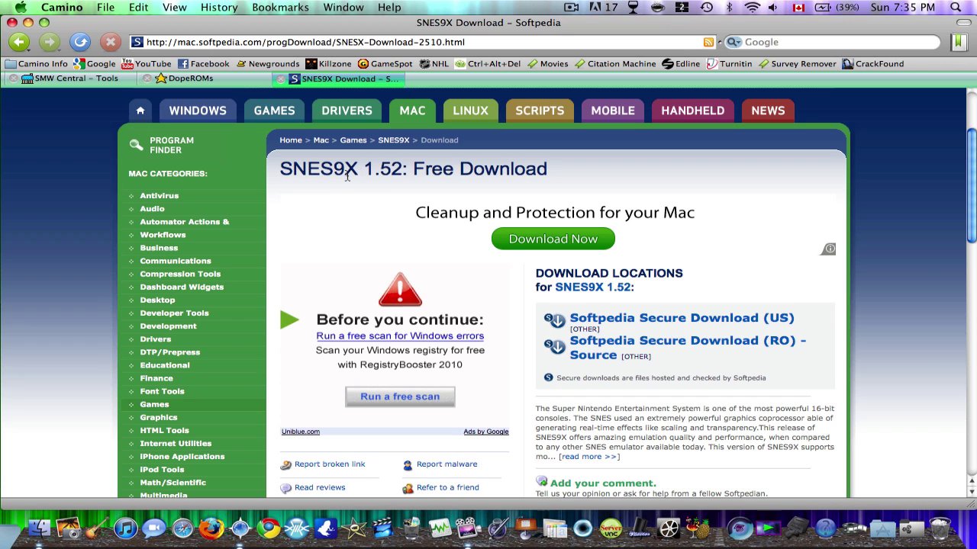
pyautogui.click(637, 327)
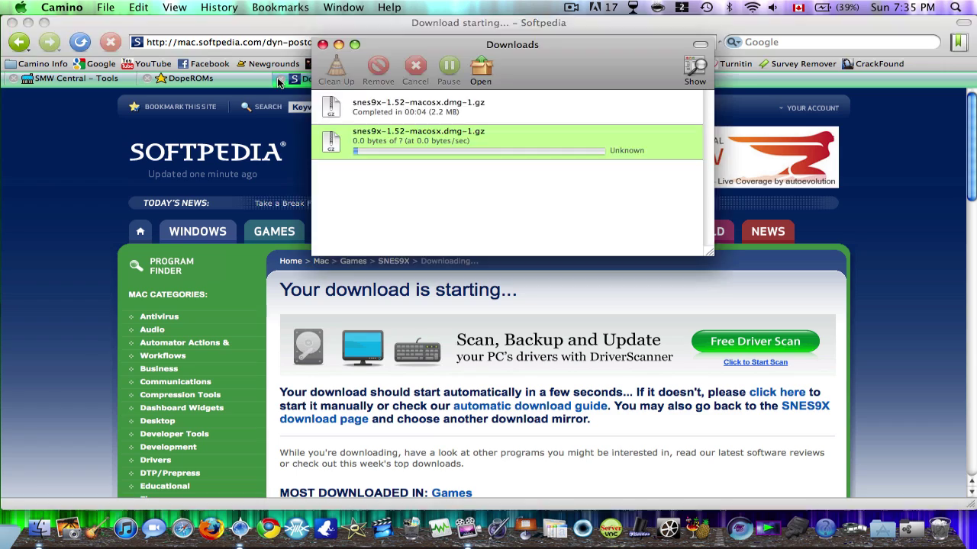
pyautogui.click(280, 83)
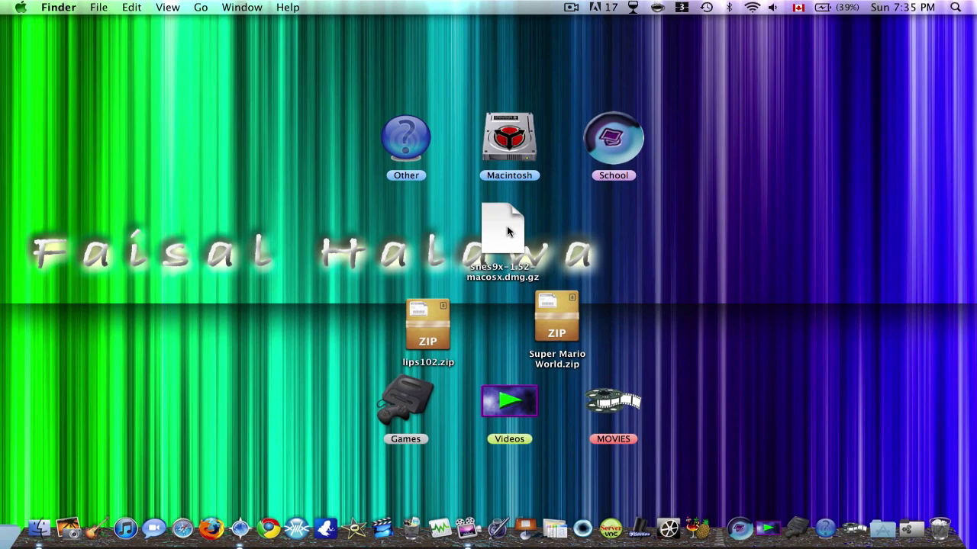
# Extract snes9x-1.52-macosx.dmg.gz on the desktop, move the archive aside, and open the extracted disk image
pyautogui.doubleClick(507, 231)
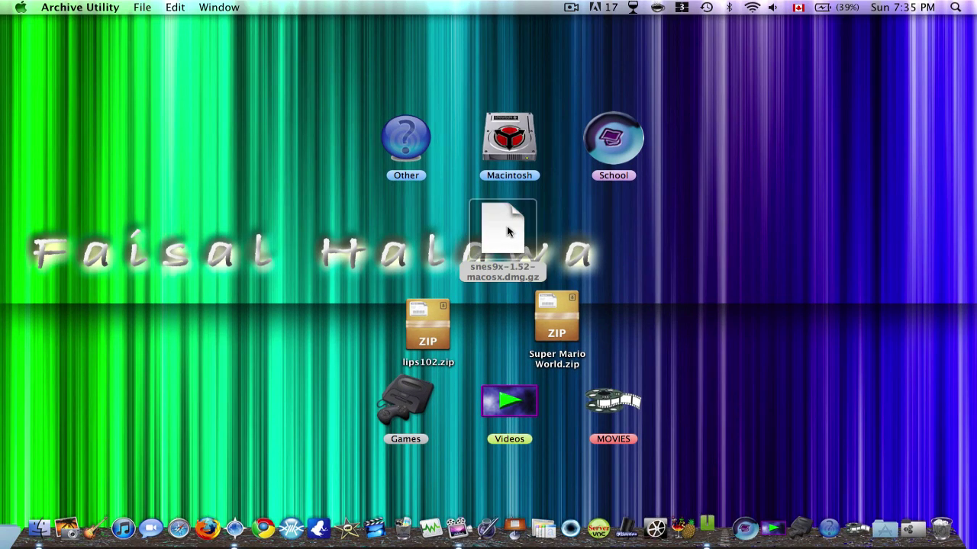
pyautogui.moveTo(485, 211); pyautogui.dragTo(110, 100)
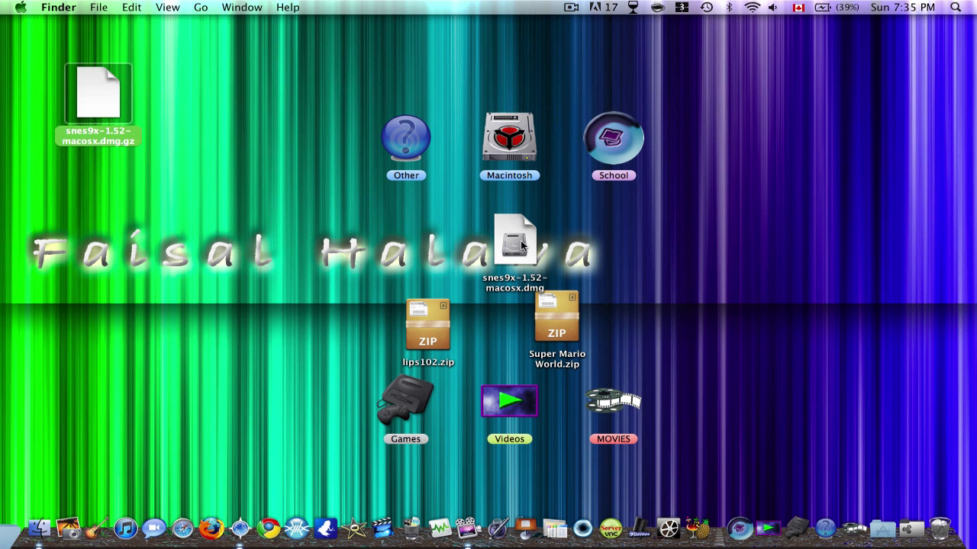
pyautogui.moveTo(522, 244); pyautogui.dragTo(483, 235)
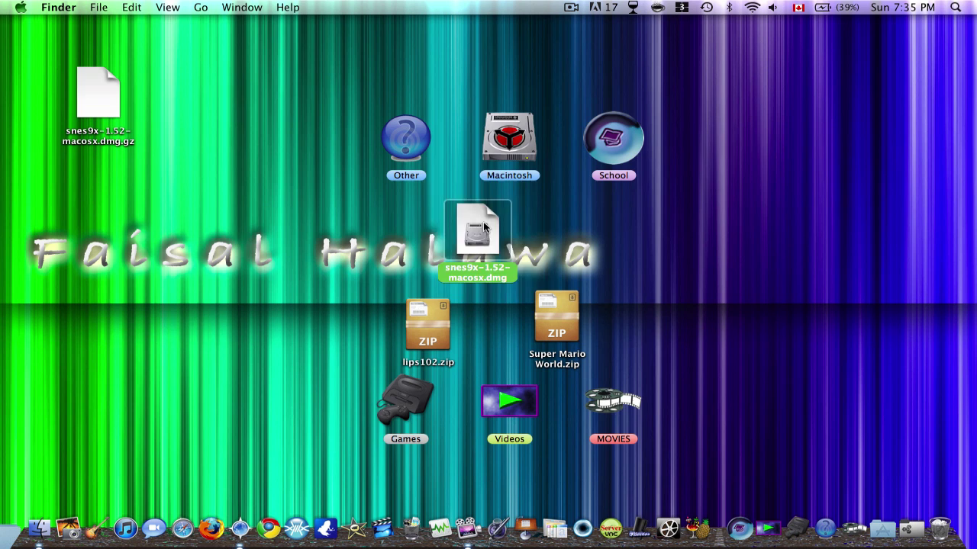
pyautogui.doubleClick(483, 221)
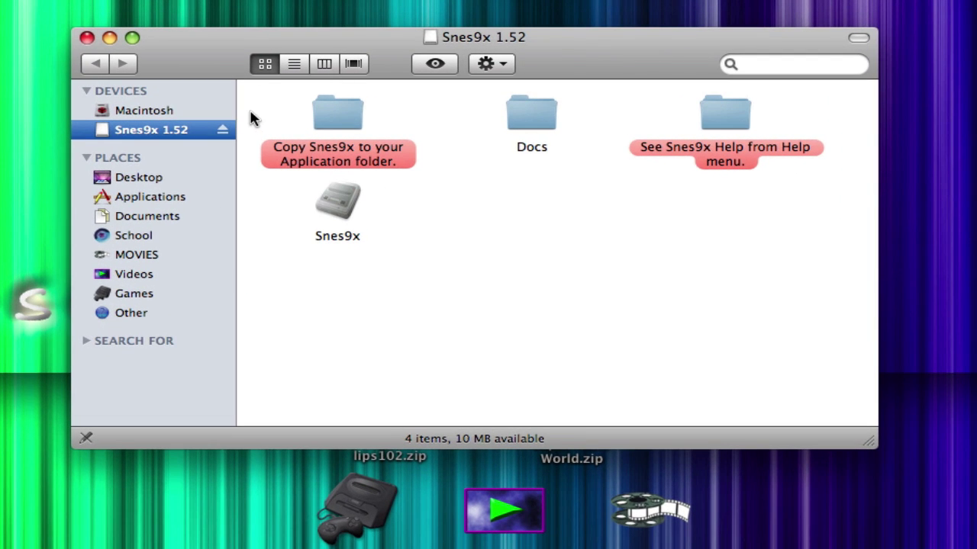
# Highlight the three folders in the Snes9x 1.52 disk image, leaving out the Snes9x application, and clear the selection
pyautogui.moveTo(330, 121); pyautogui.dragTo(416, 114)
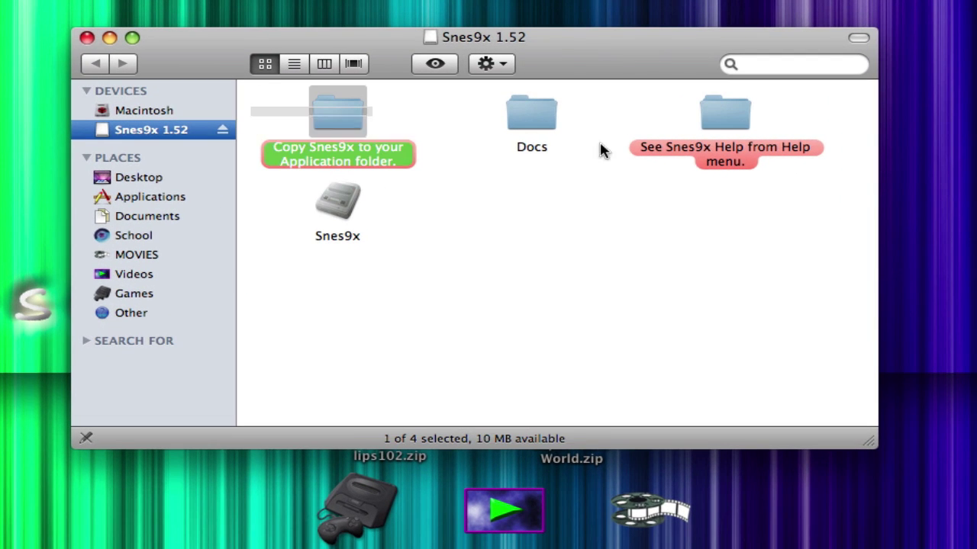
pyautogui.moveTo(600, 150); pyautogui.dragTo(830, 137)
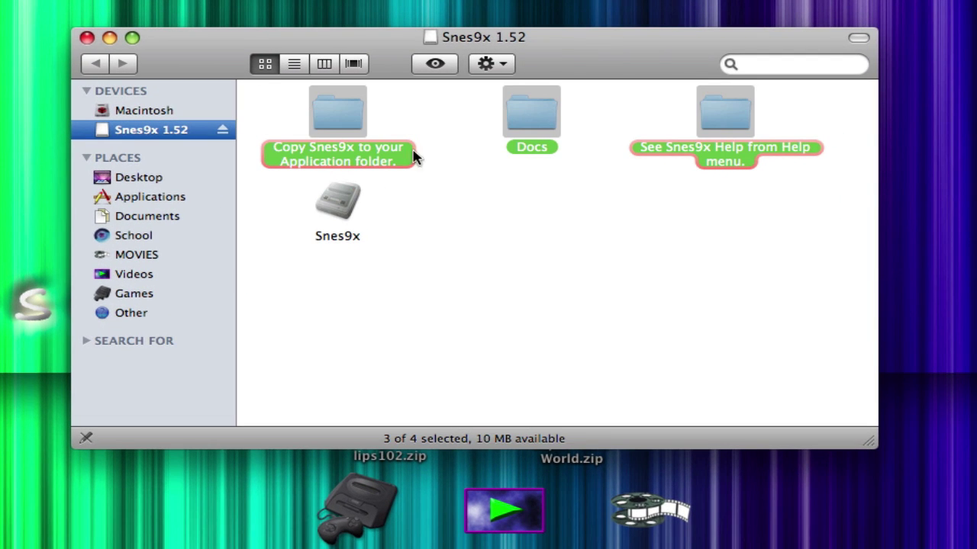
pyautogui.click(497, 273)
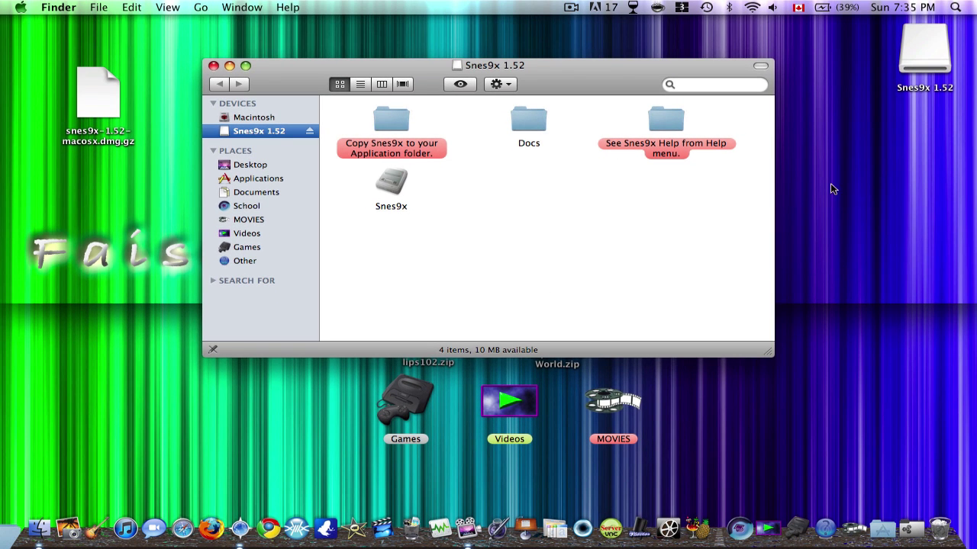
# Create a new folder on the desktop and name it Snes9x
pyautogui.rightClick(832, 189)
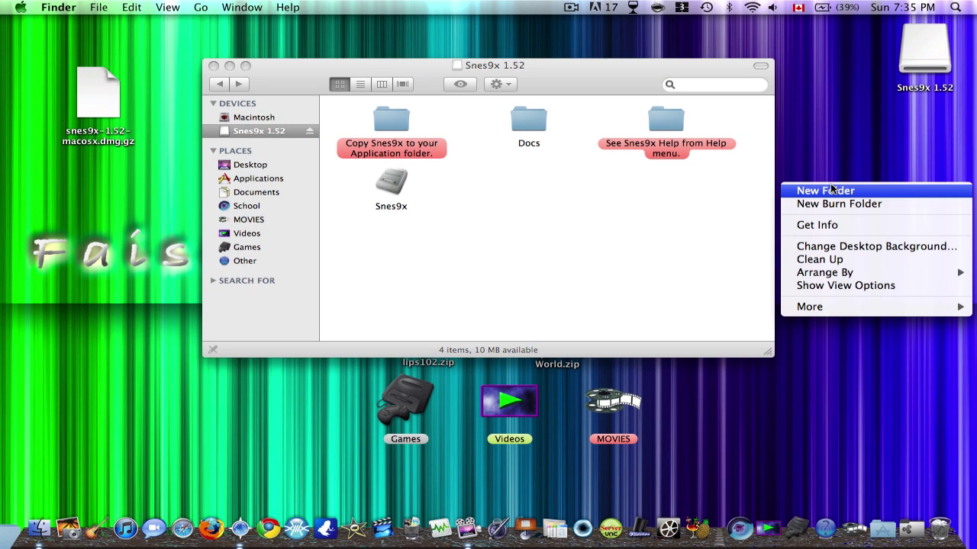
pyautogui.click(840, 190)
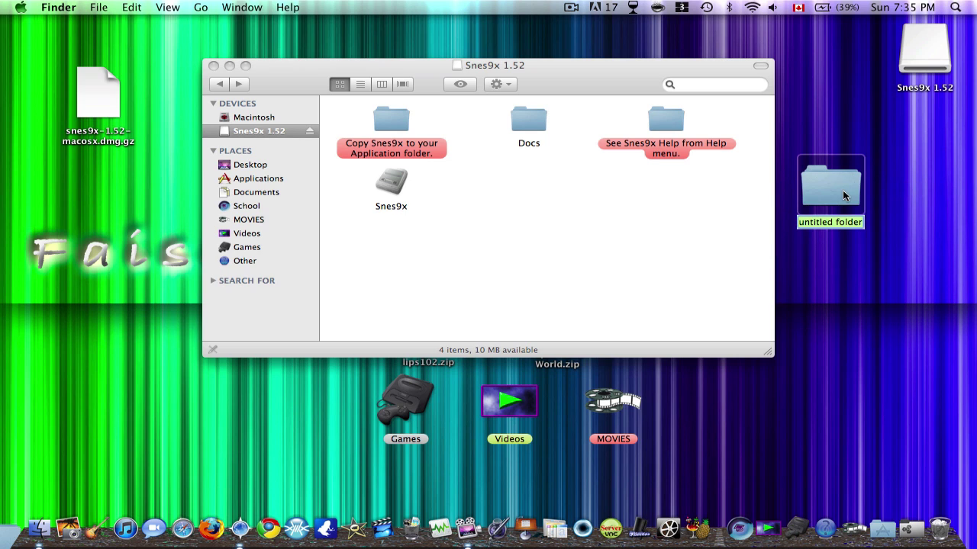
pyautogui.write('Snes')
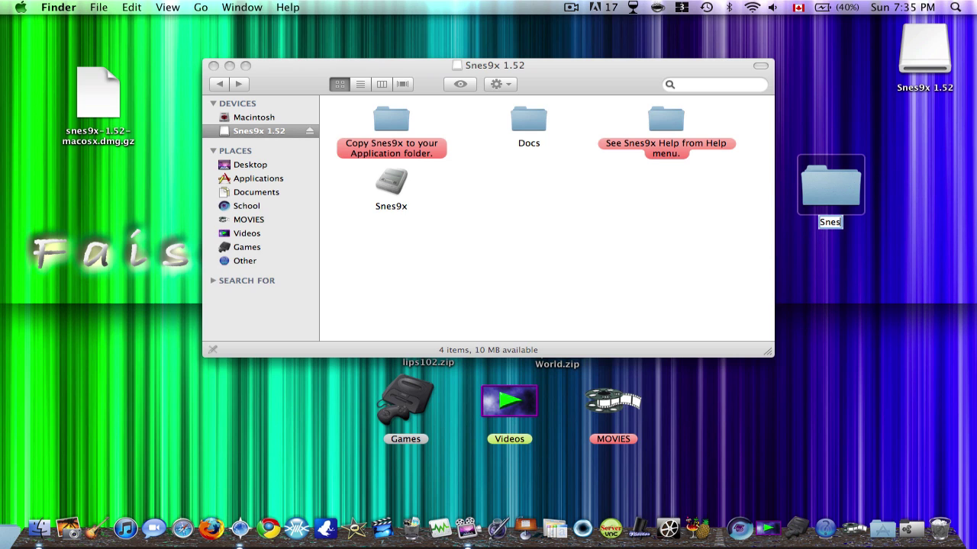
pyautogui.write('9x')
pyautogui.press('Return')
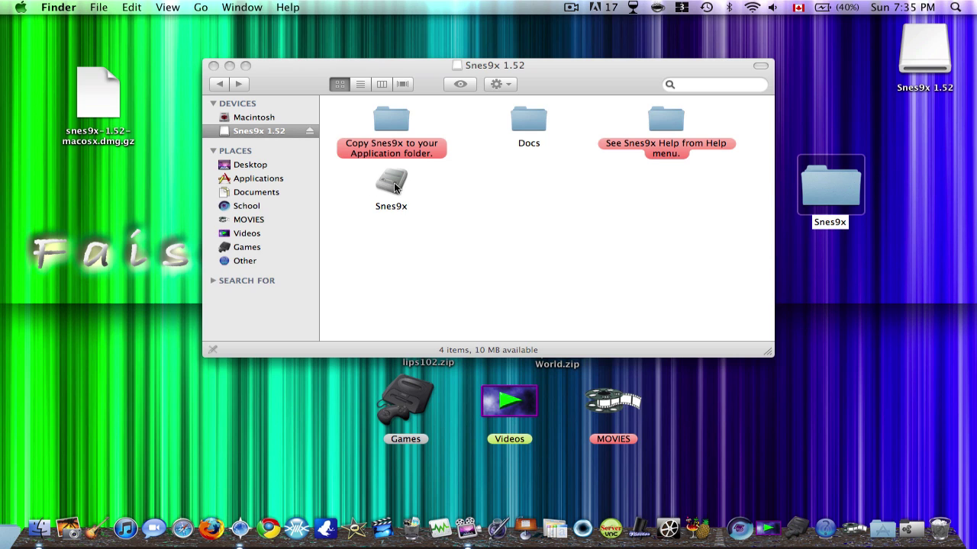
# Copy the Snes9x application from the disk image into the desktop's Snes9x folder and select the copy there
pyautogui.click(392, 185)
pyautogui.moveTo(750, 219); pyautogui.dragTo(834, 197)
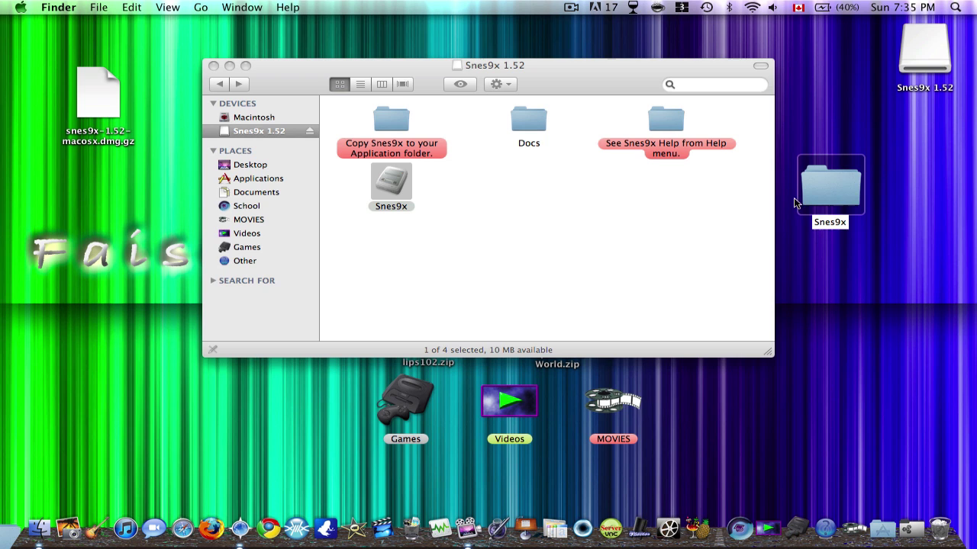
pyautogui.doubleClick(823, 197)
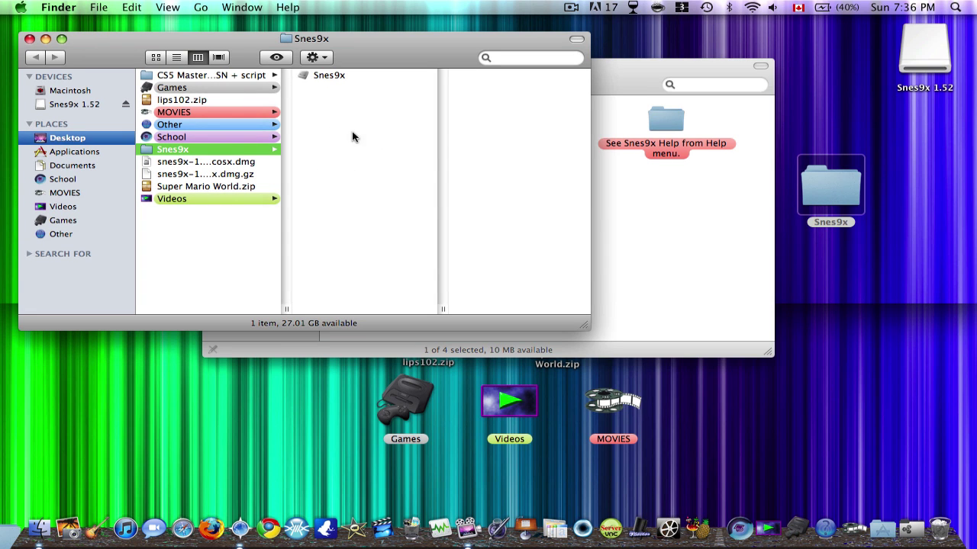
pyautogui.click(316, 76)
# Eject the Snes9x 1.52 volume and close both the disk image window and the Snes9x folder window
pyautogui.click(611, 202)
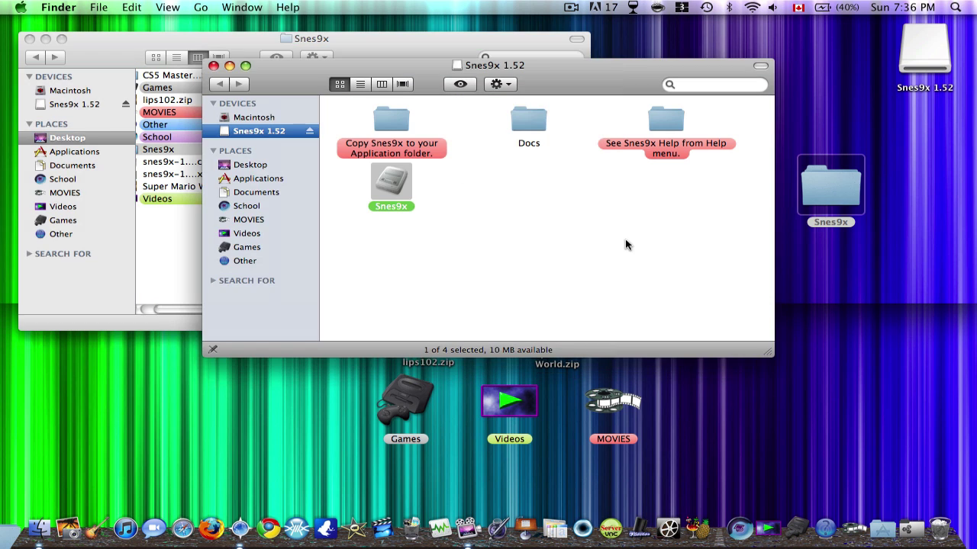
pyautogui.click(213, 65)
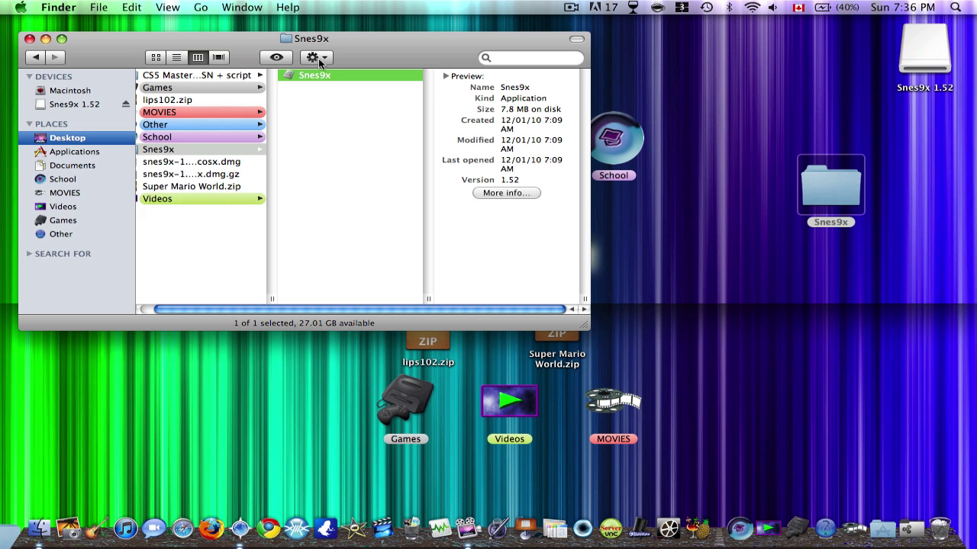
pyautogui.moveTo(908, 51); pyautogui.dragTo(939, 528)
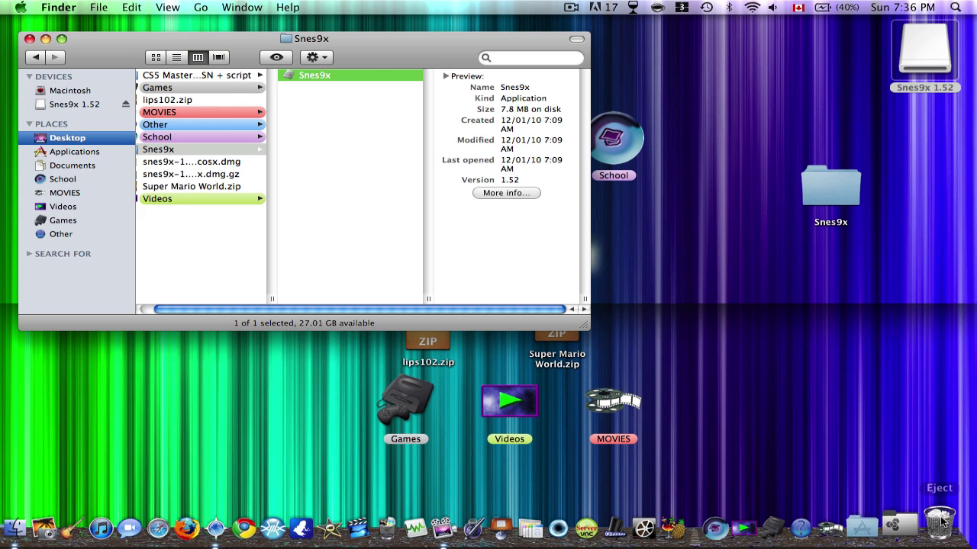
pyautogui.click(30, 39)
# Tidy the desktop by moving the Snes9x folder higher and placing snes9x-1.52-macosx.dmg beneath its .gz archive
pyautogui.moveTo(824, 195); pyautogui.dragTo(807, 126)
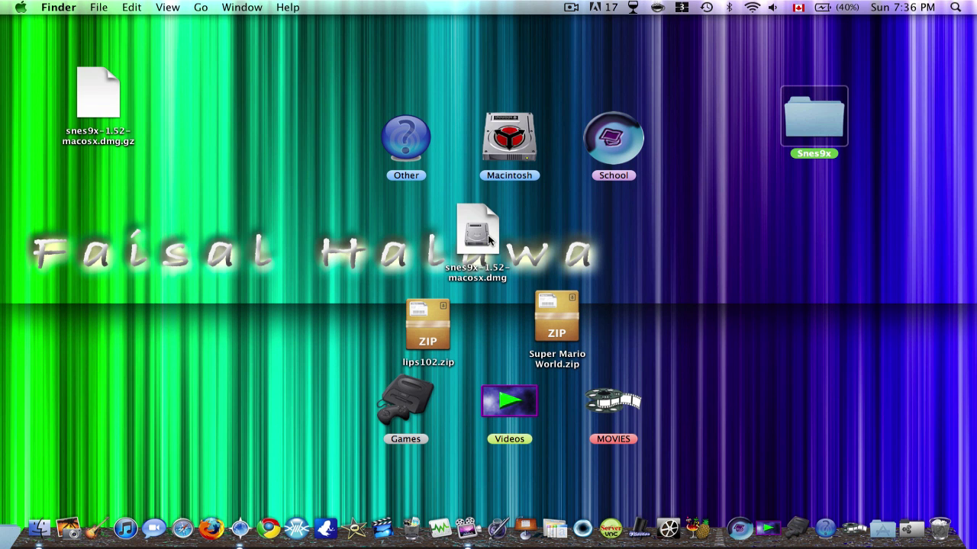
pyautogui.moveTo(488, 240); pyautogui.dragTo(118, 202)
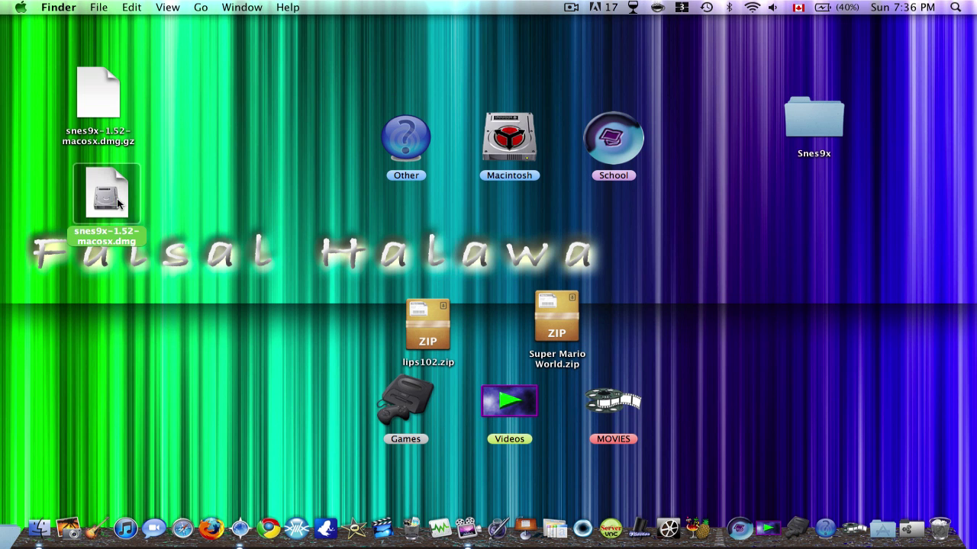
# Switch to the Camino browser and open the download page for Super Mario World (U) [!].zip on DopeROMs
pyautogui.click(552, 326)
pyautogui.press('F8')
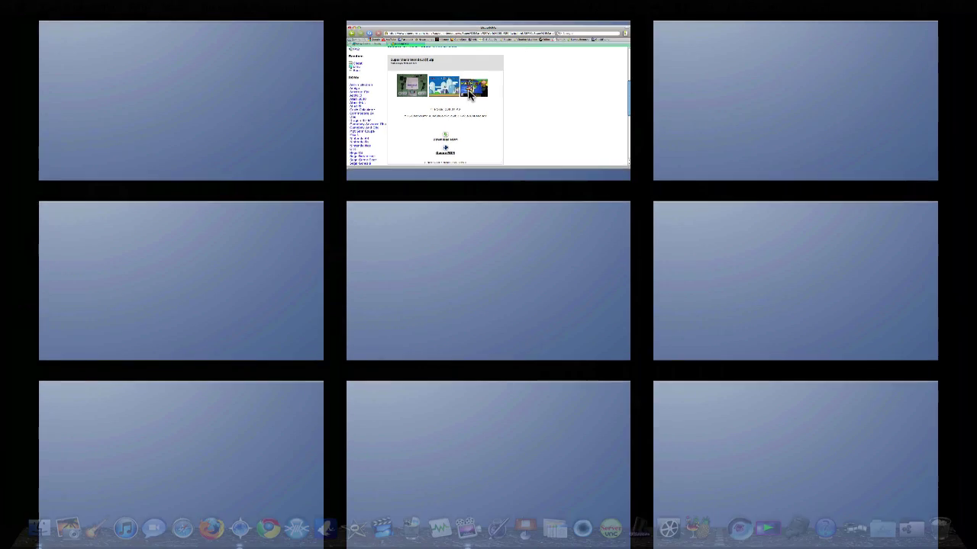
pyautogui.click(470, 93)
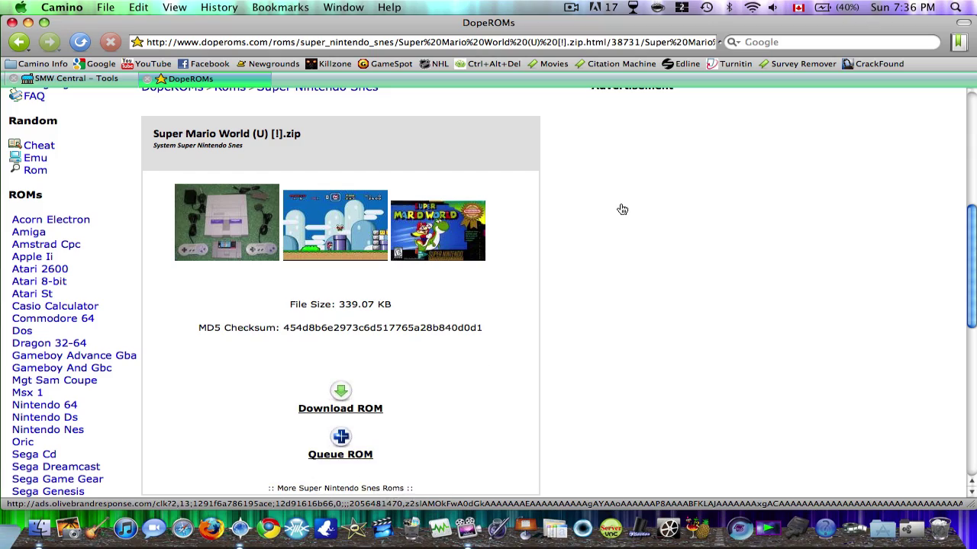
pyautogui.scroll(-4, 621, 207)
pyautogui.scroll(8, 621, 206)
pyautogui.scroll(-10, 621, 207)
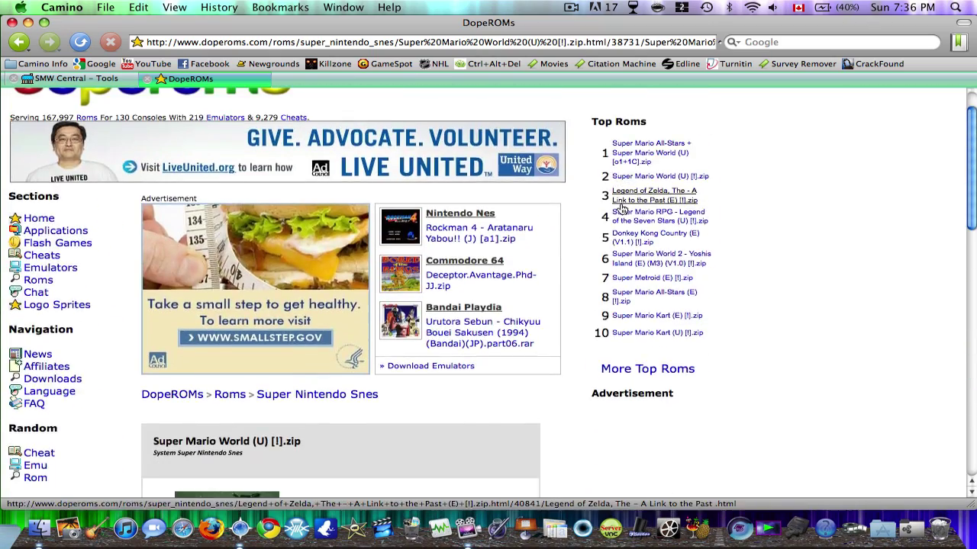
pyautogui.scroll(-3, 534, 160)
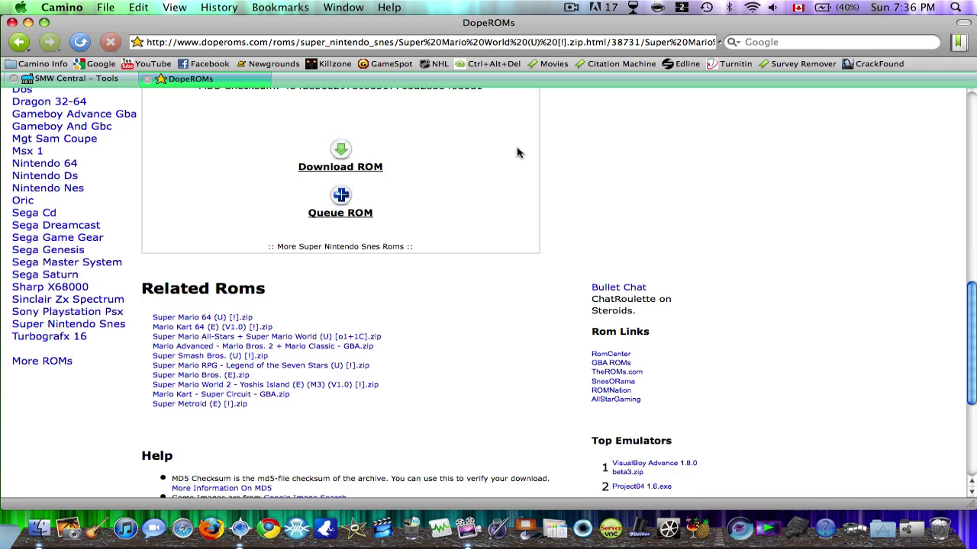
pyautogui.scroll(2, 499, 174)
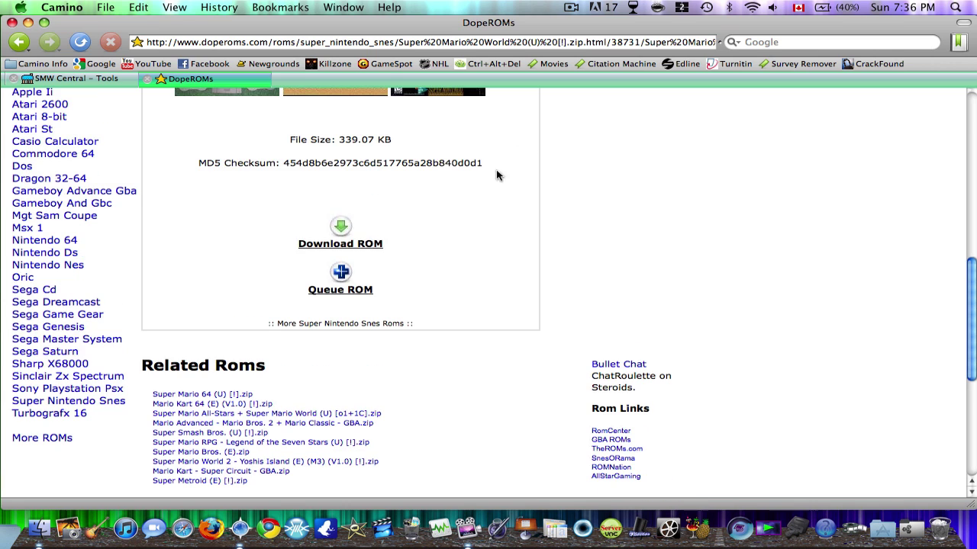
pyautogui.click(361, 245)
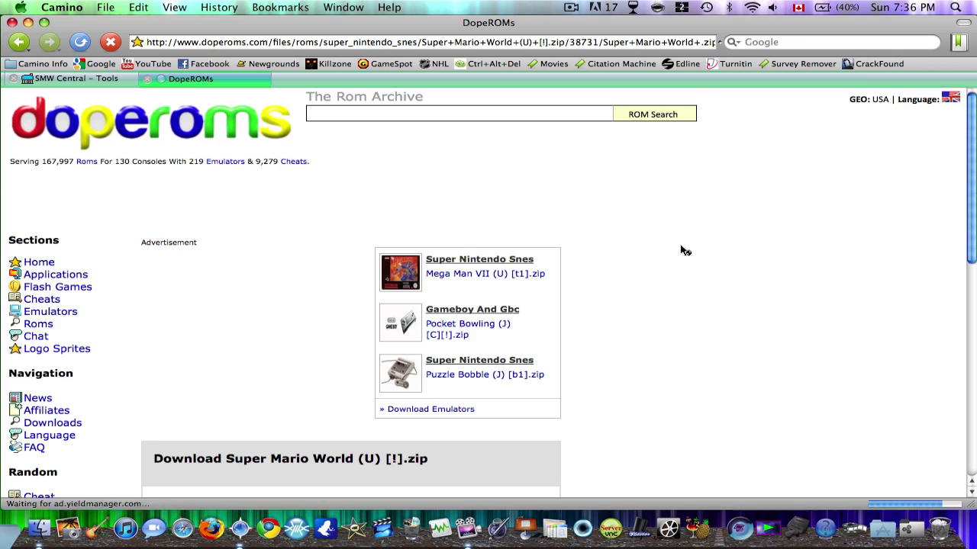
# Look through the ROM's download page, close its browser tab and return to the desktop space with the downloaded files
pyautogui.scroll(-10, 684, 250)
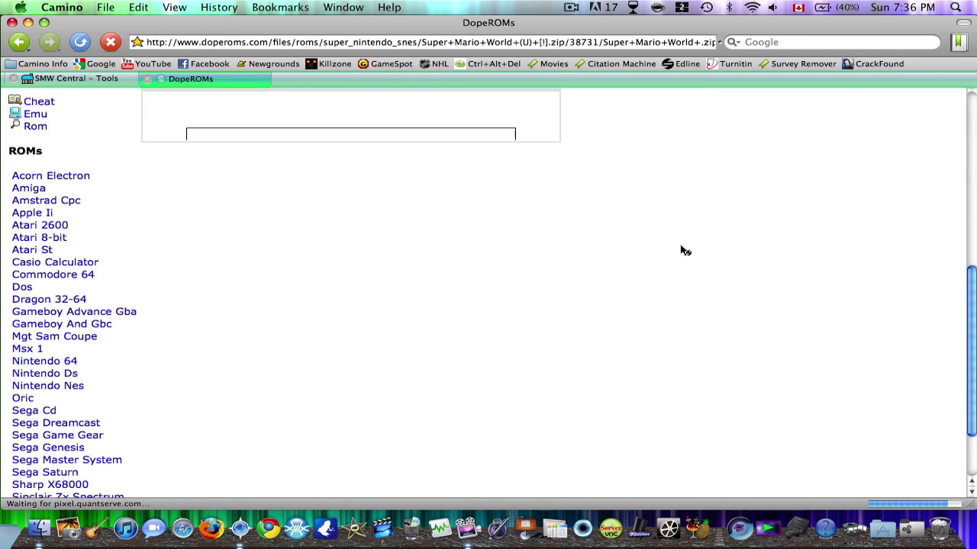
pyautogui.scroll(-12, 684, 250)
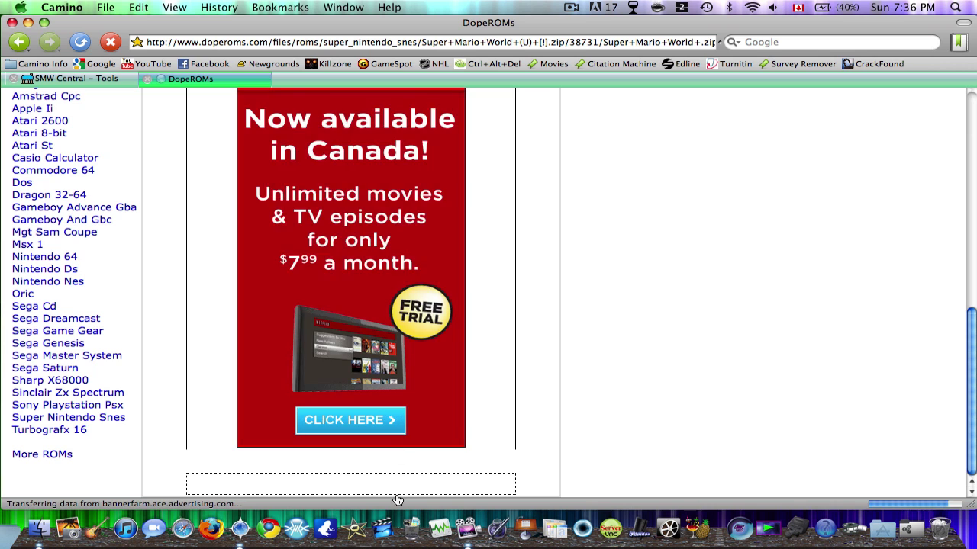
pyautogui.scroll(-6, 715, 371)
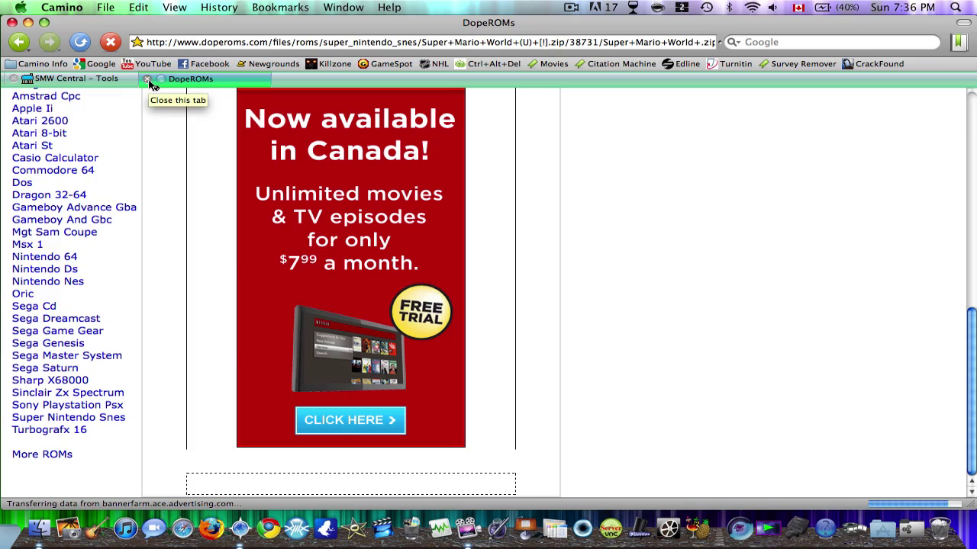
pyautogui.click(150, 82)
pyautogui.press('F8')
pyautogui.click(685, 287)
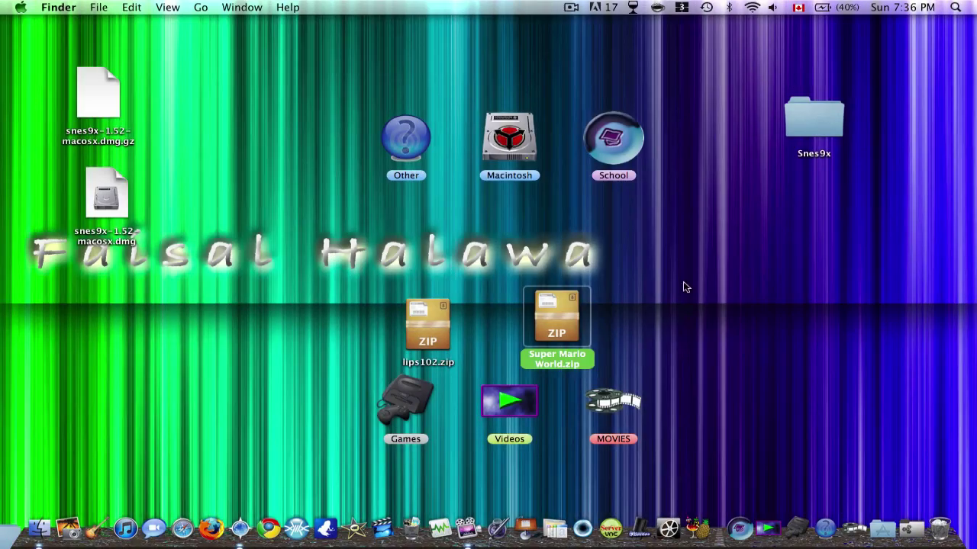
# Extract Super Mario World.zip on the desktop and place the archive beside the snes9x disk image files
pyautogui.moveTo(559, 307); pyautogui.dragTo(745, 275)
pyautogui.doubleClick(749, 281)
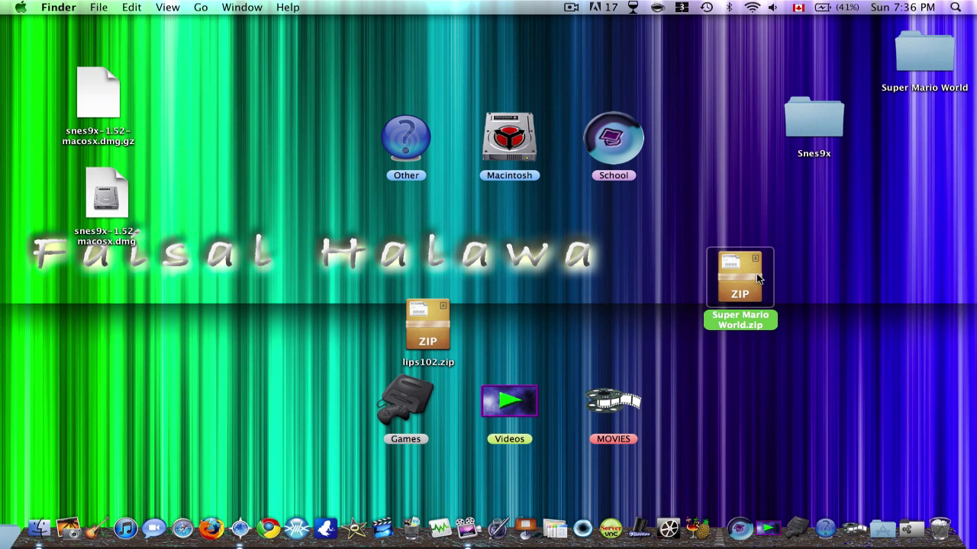
pyautogui.moveTo(757, 279); pyautogui.dragTo(191, 143)
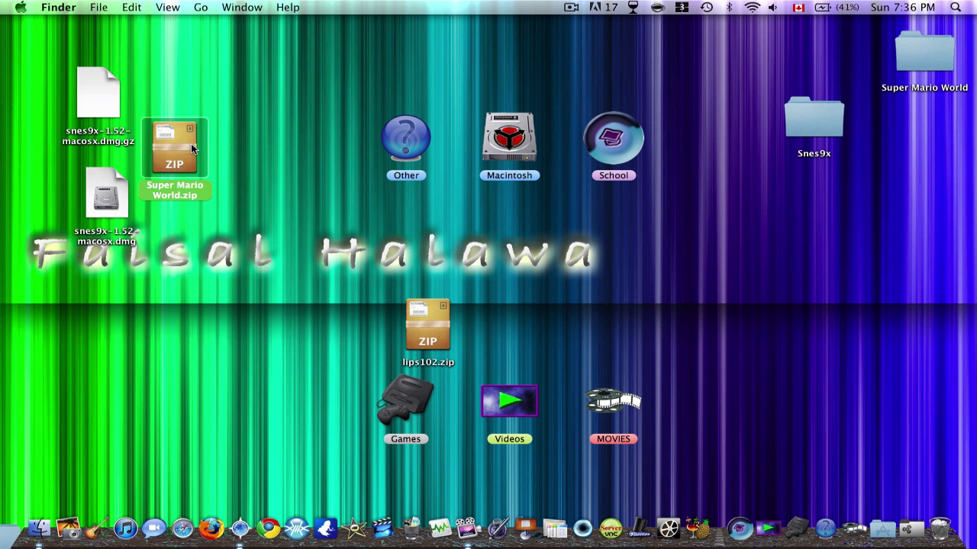
# Move the extracted Super Mario World folder closer to the desktop's centre, open it and select Super Mario World.smc
pyautogui.moveTo(914, 46); pyautogui.dragTo(716, 223)
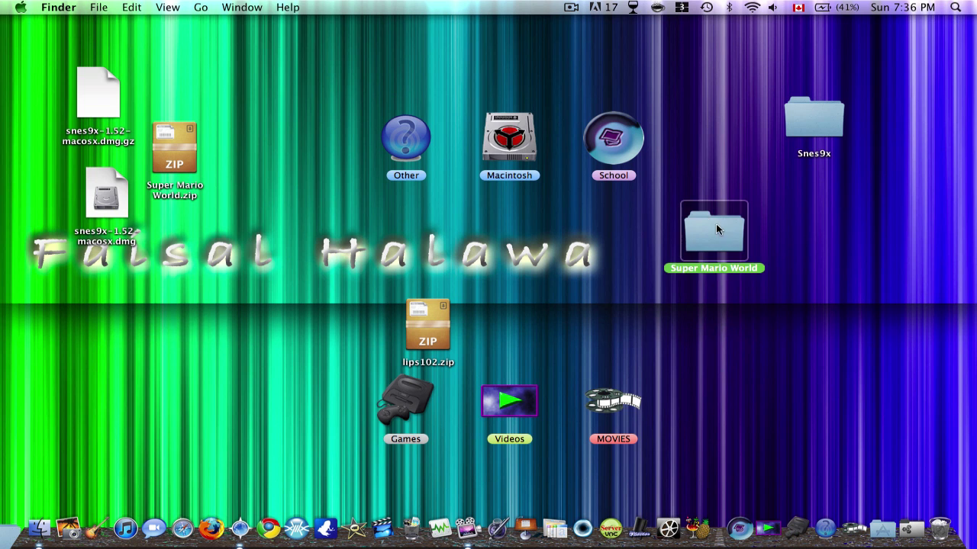
pyautogui.doubleClick(724, 243)
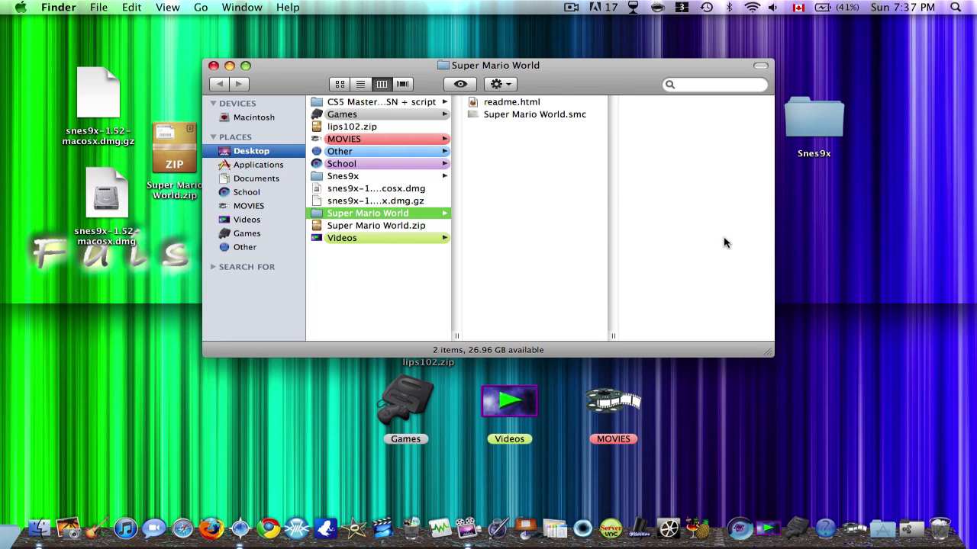
pyautogui.click(475, 116)
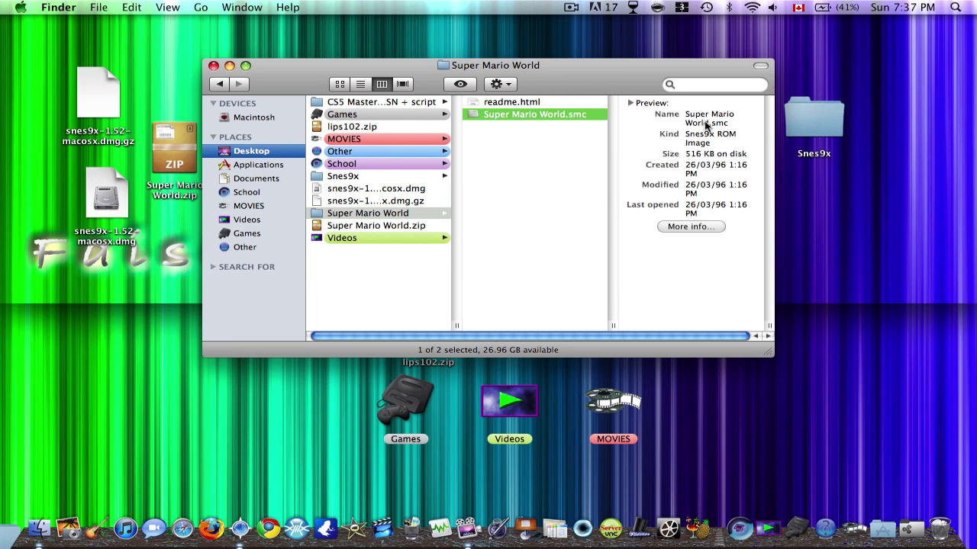
# Open the desktop's Snes9x folder and create a subfolder named Roms in it
pyautogui.click(817, 134)
pyautogui.doubleClick(816, 134)
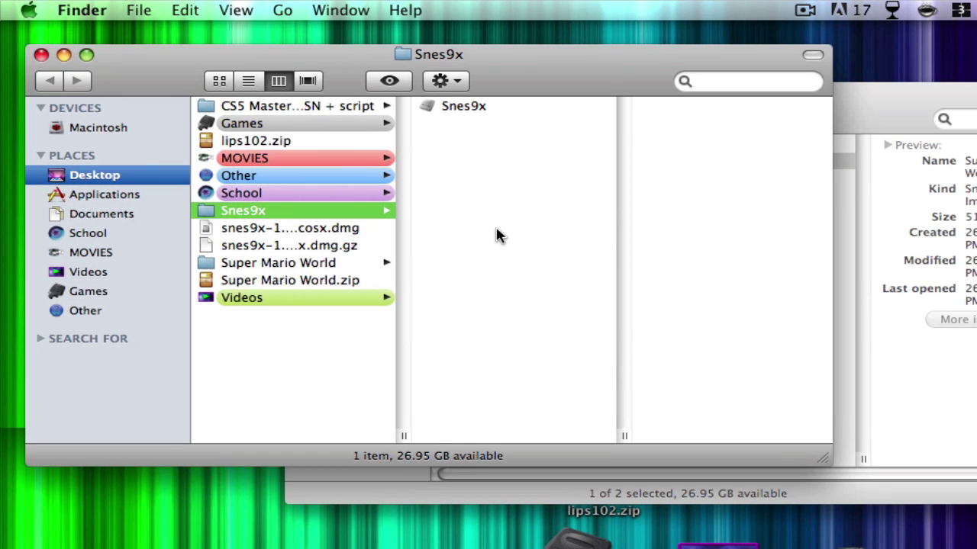
pyautogui.rightClick(356, 164)
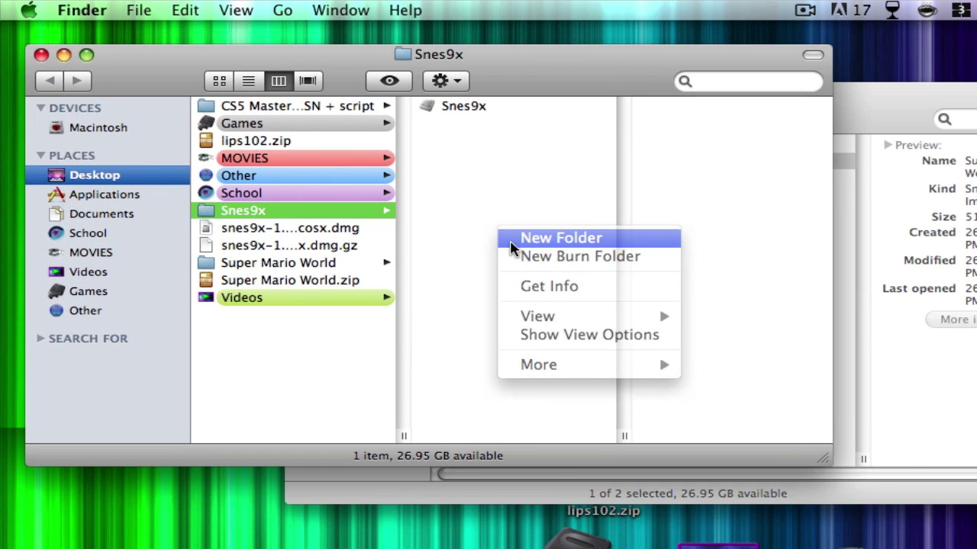
pyautogui.click(510, 239)
pyautogui.write('Roms')
pyautogui.click(495, 391)
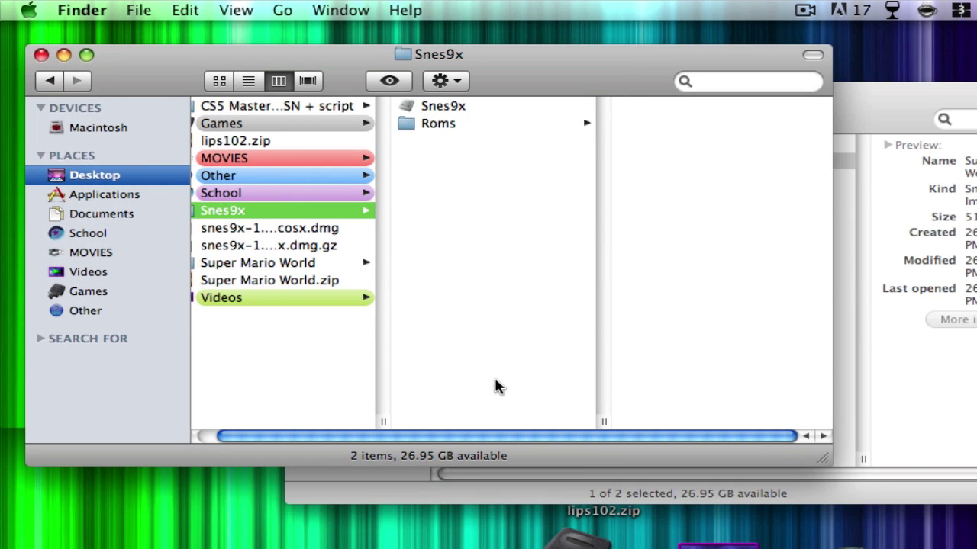
# Move Super Mario World.smc into the Roms folder and close the Super Mario World window
pyautogui.click(915, 366)
pyautogui.moveTo(780, 114); pyautogui.dragTo(975, 265)
pyautogui.moveTo(885, 317); pyautogui.dragTo(428, 130)
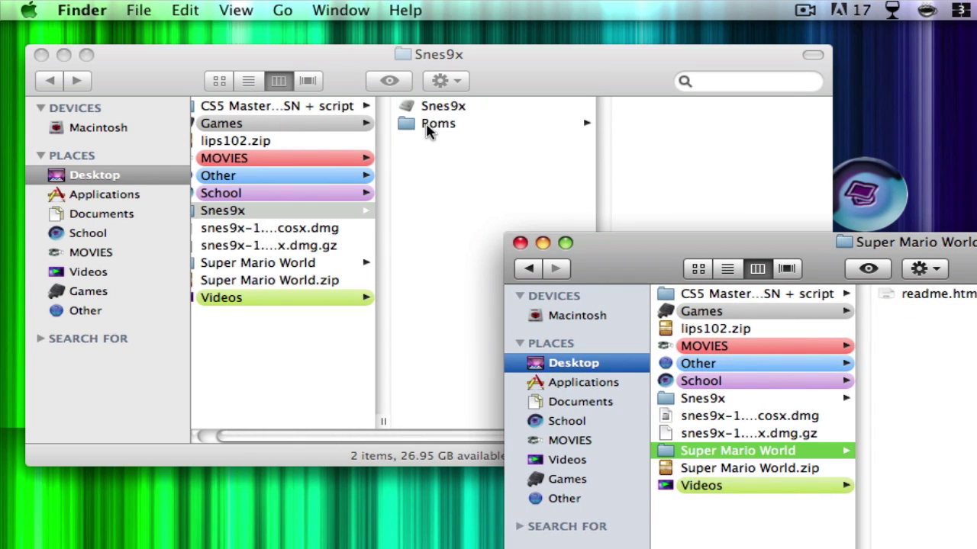
pyautogui.click(519, 243)
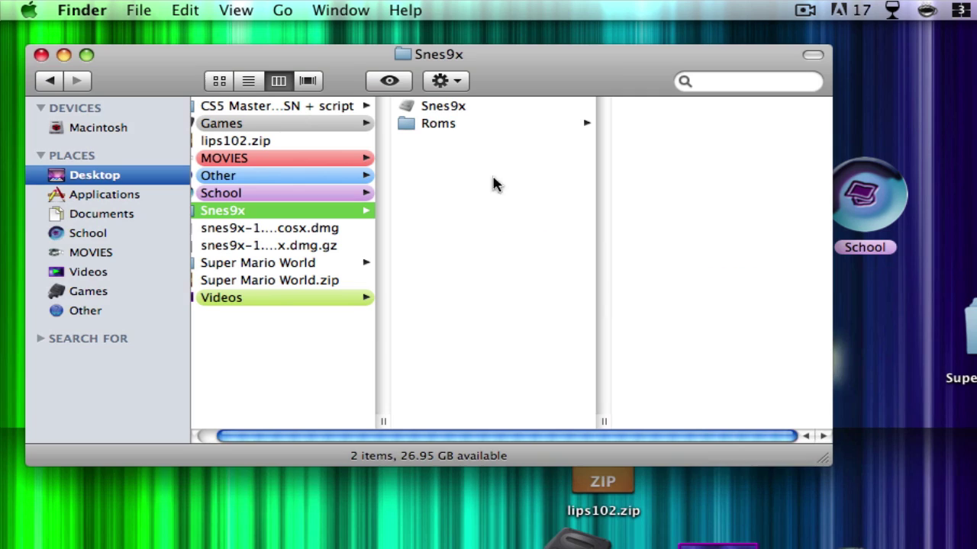
# Launch Snes9x from its folder, approve opening the downloaded application and open its keyboard configuration
pyautogui.doubleClick(419, 110)
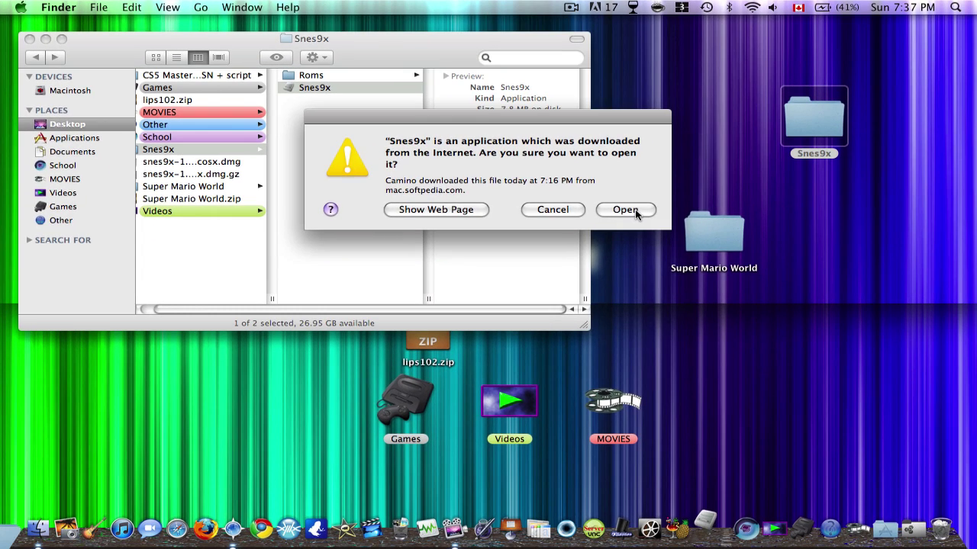
pyautogui.click(710, 235)
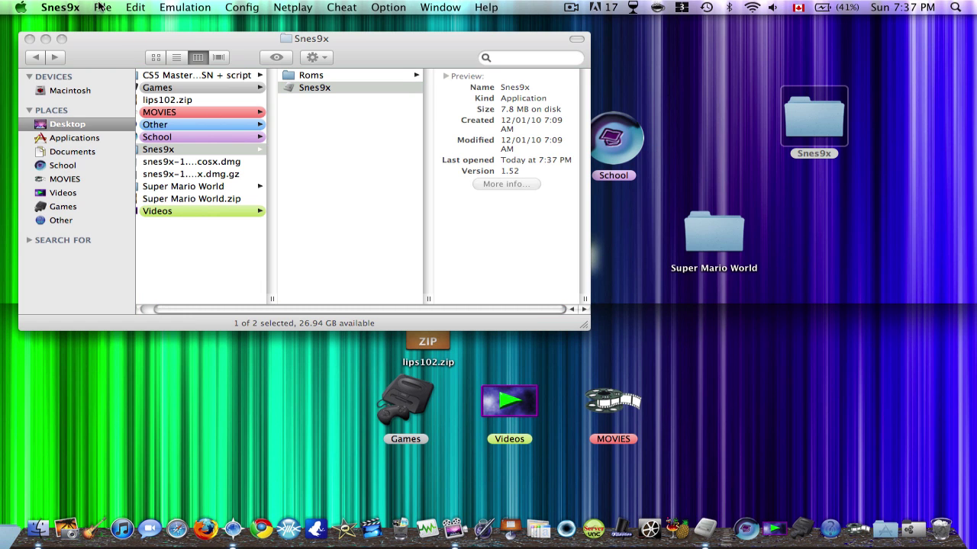
pyautogui.click(239, 9)
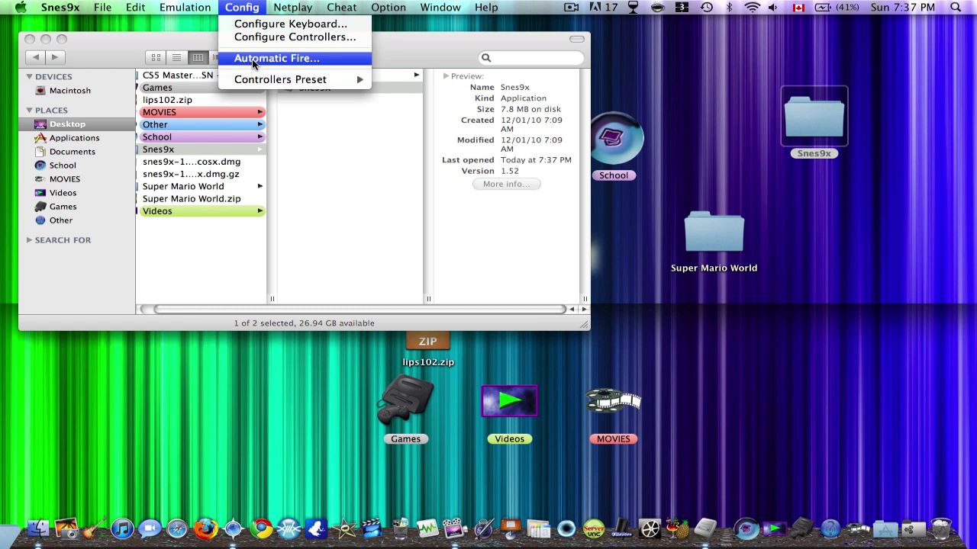
pyautogui.click(276, 25)
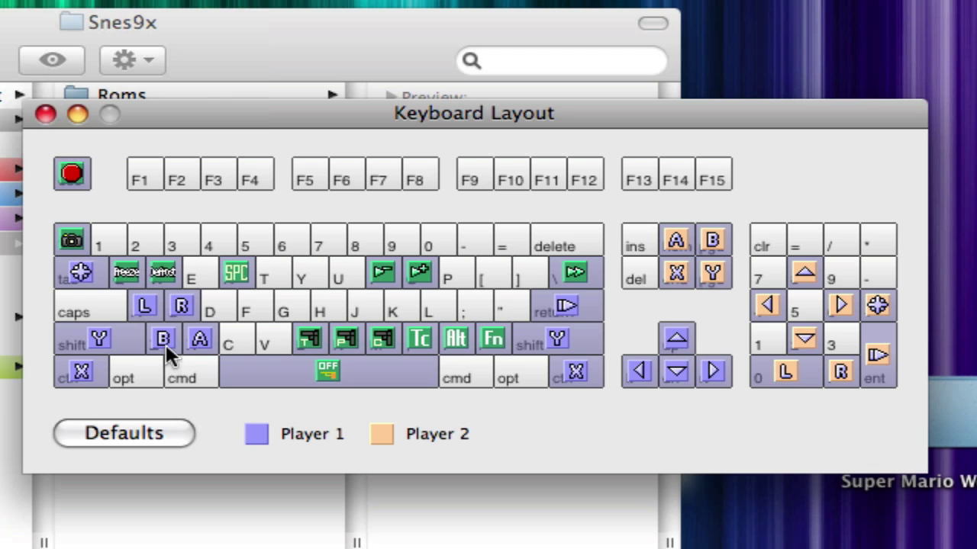
# Examine the Player 1 button and function key assignments in the Keyboard Layout window, and close it
pyautogui.moveTo(167, 339); pyautogui.dragTo(171, 341)
pyautogui.moveTo(145, 306); pyautogui.dragTo(144, 307)
pyautogui.moveTo(122, 276)
pyautogui.mouseDown()
pyautogui.moveTo(124, 262)
pyautogui.moveTo(125, 284)
pyautogui.mouseUp()
pyautogui.moveTo(128, 270)
pyautogui.mouseDown()
pyautogui.moveTo(94, 290)
pyautogui.moveTo(126, 276)
pyautogui.mouseUp()
pyautogui.moveTo(186, 272); pyautogui.dragTo(167, 278)
pyautogui.click(45, 112)
pyautogui.click(99, 116)
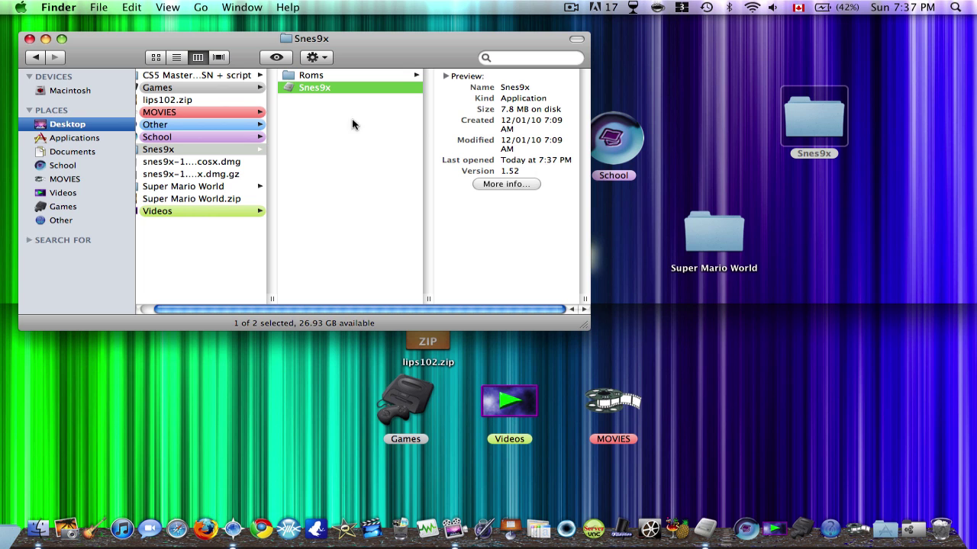
# Return to Snes9x, review the Graphics, Sound and File settings in its preferences, and close them
pyautogui.click(704, 513)
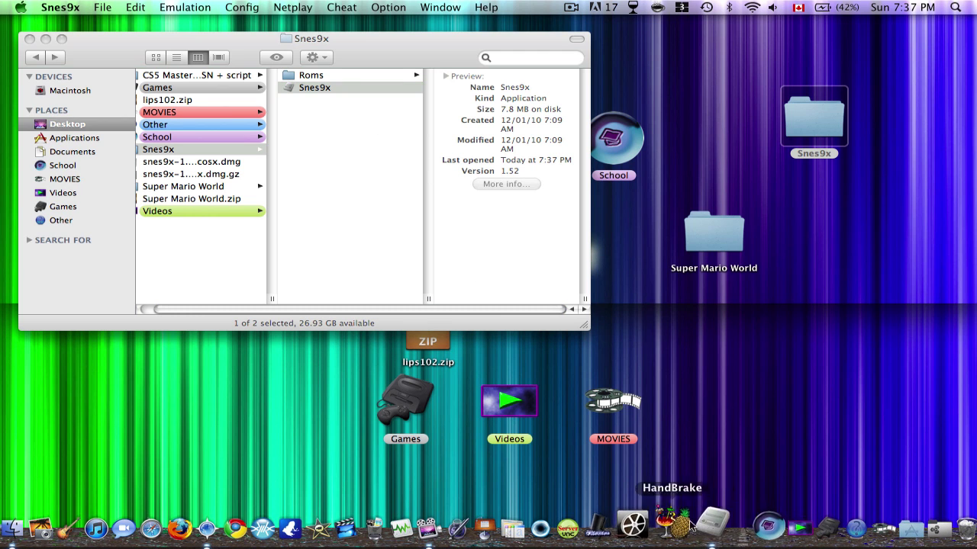
pyautogui.click(70, 9)
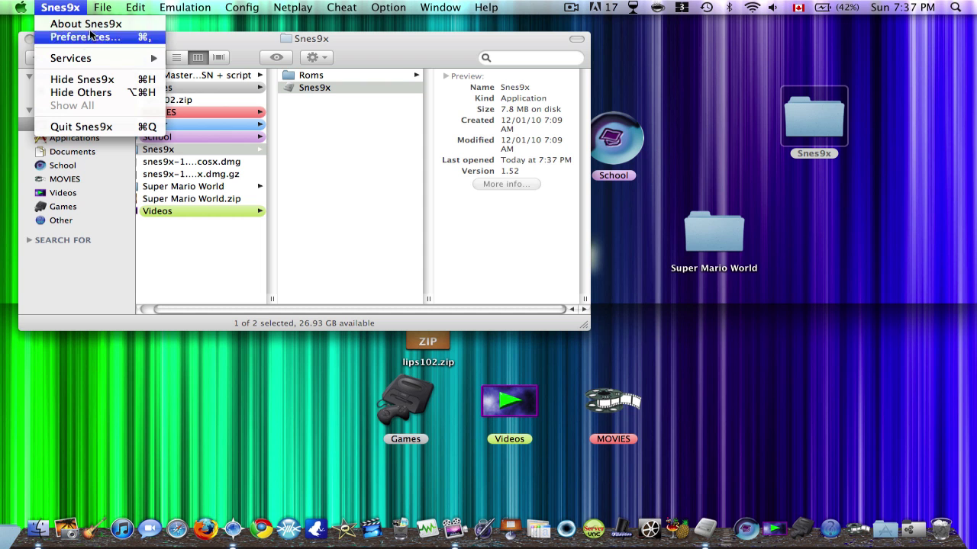
pyautogui.click(89, 32)
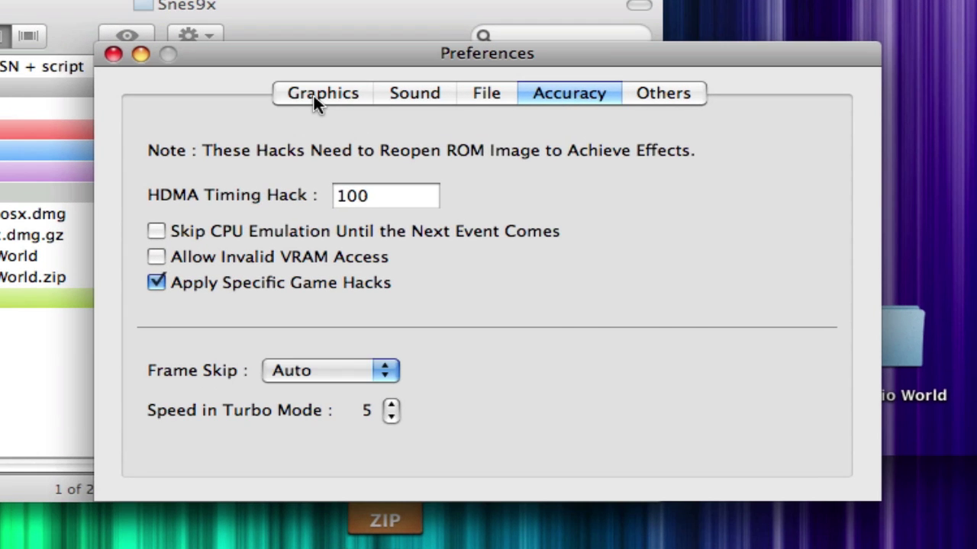
pyautogui.click(386, 92)
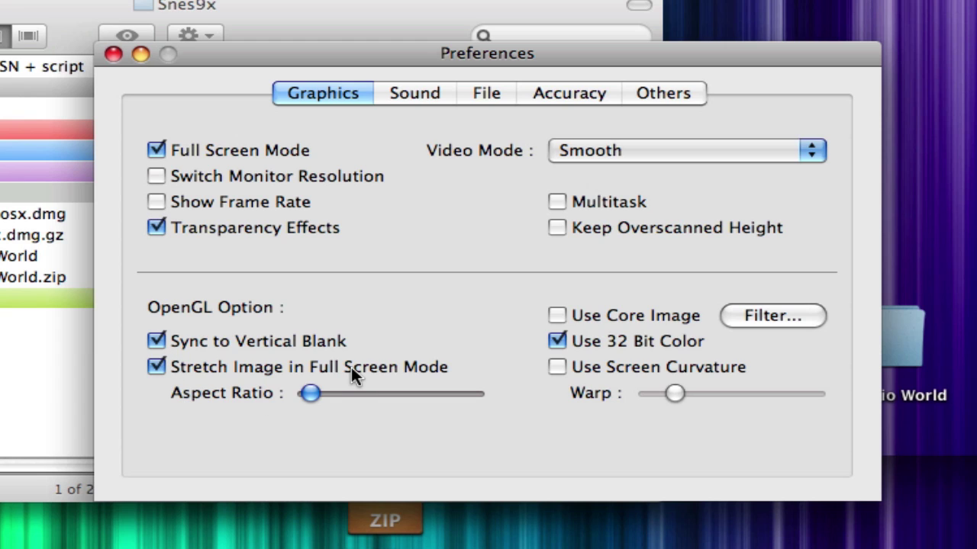
pyautogui.click(420, 100)
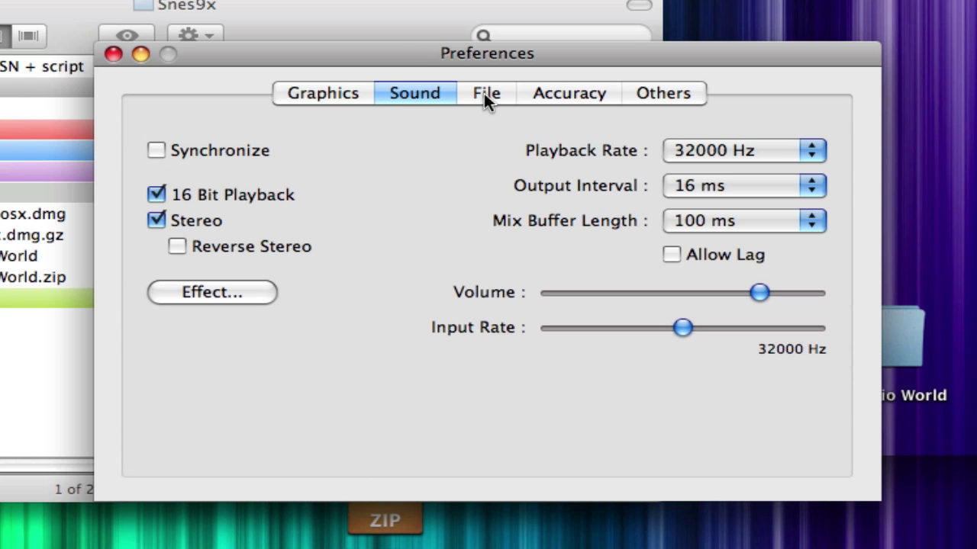
pyautogui.click(568, 94)
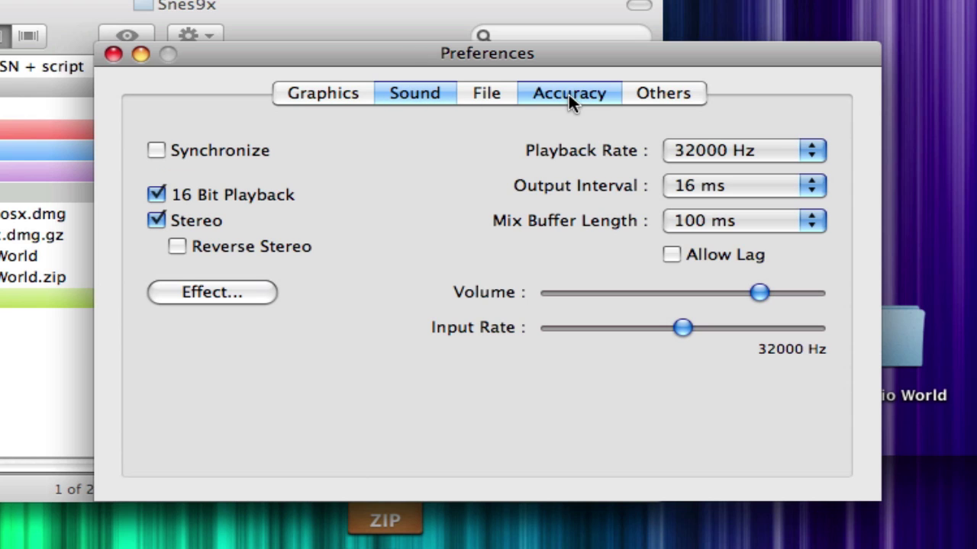
pyautogui.click(627, 94)
pyautogui.click(482, 97)
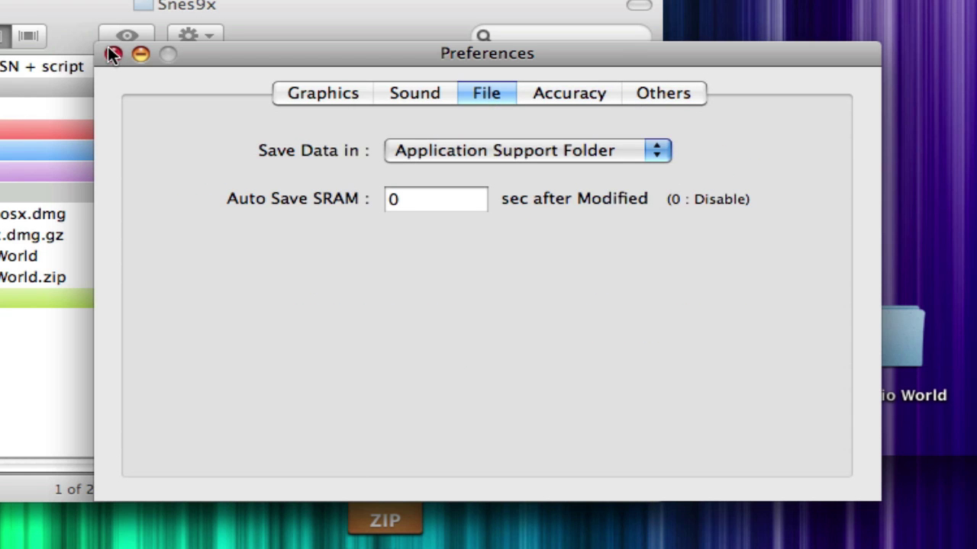
pyautogui.click(111, 55)
pyautogui.click(293, 86)
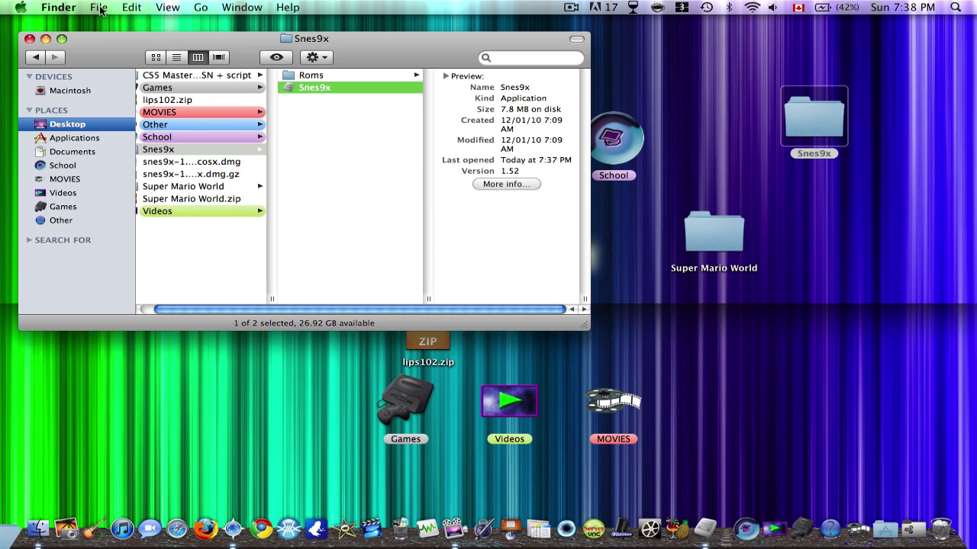
# Switch to Snes9x and browse its ROM image chooser to the Roms folder inside the Snes9x folder
pyautogui.click(697, 528)
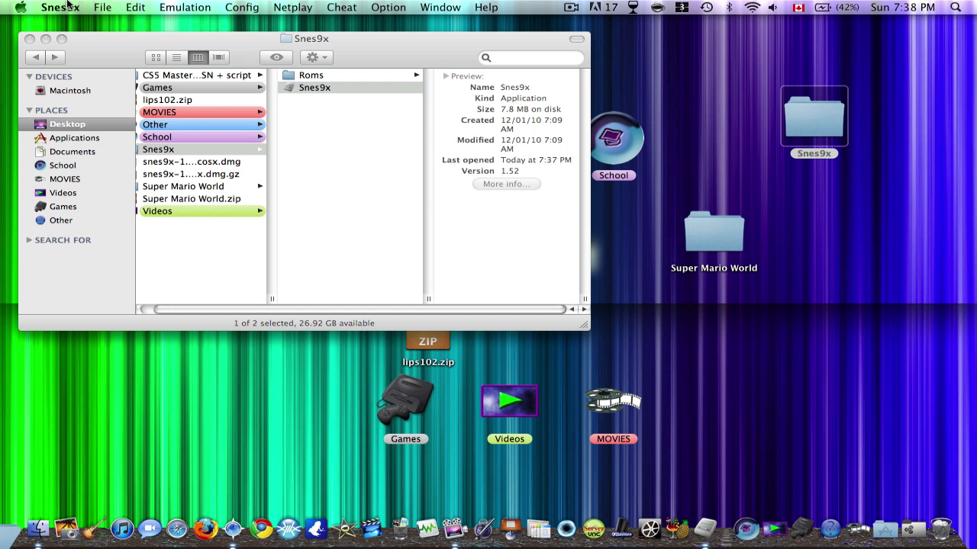
pyautogui.click(102, 7)
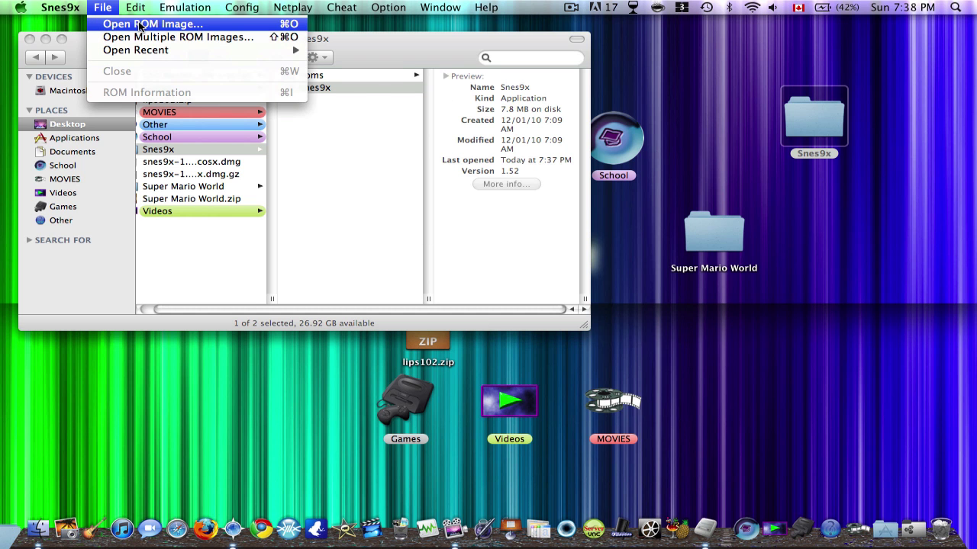
pyautogui.click(145, 24)
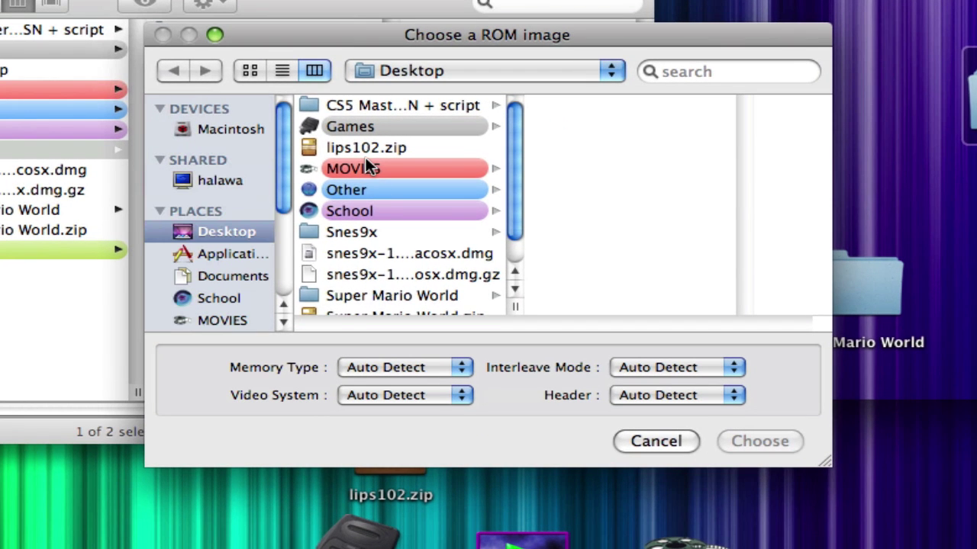
pyautogui.scroll(2, 373, 160)
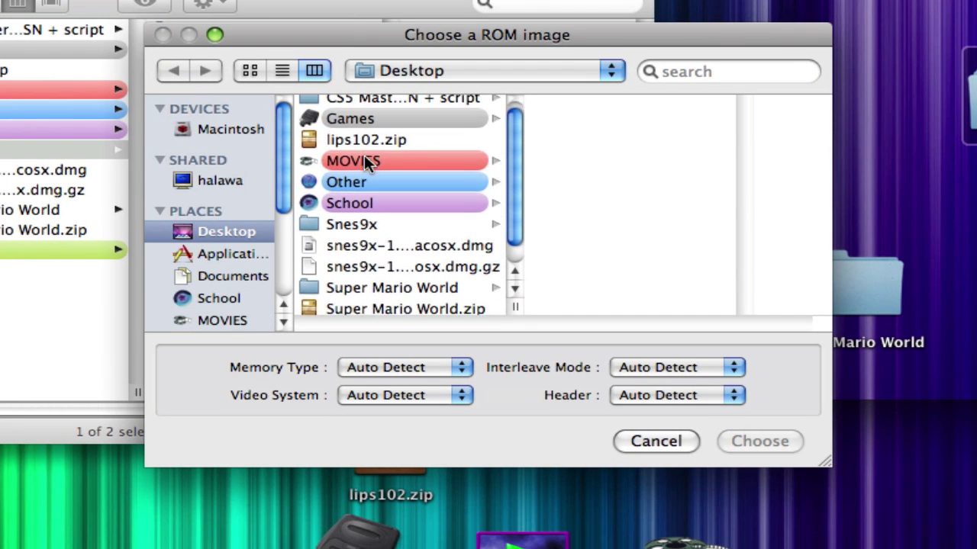
pyautogui.click(332, 219)
pyautogui.click(567, 104)
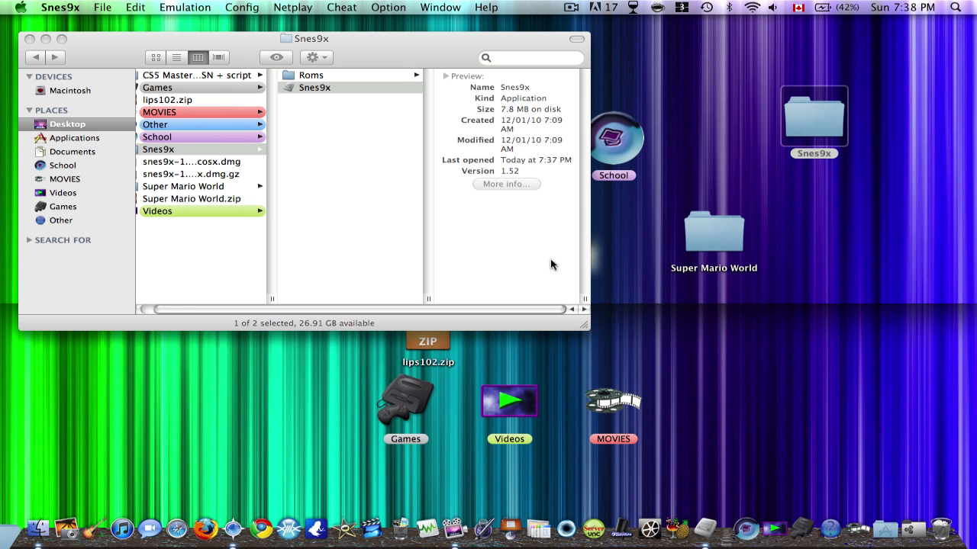
# Quit Snes9x and close its folder window, and move lips102.zip to the middle of the desktop
pyautogui.press('super+q')
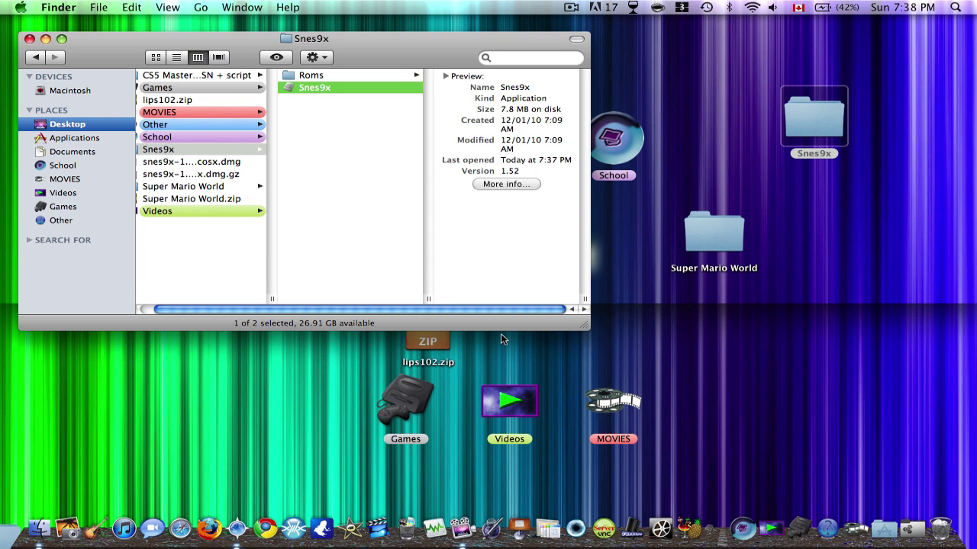
pyautogui.click(29, 39)
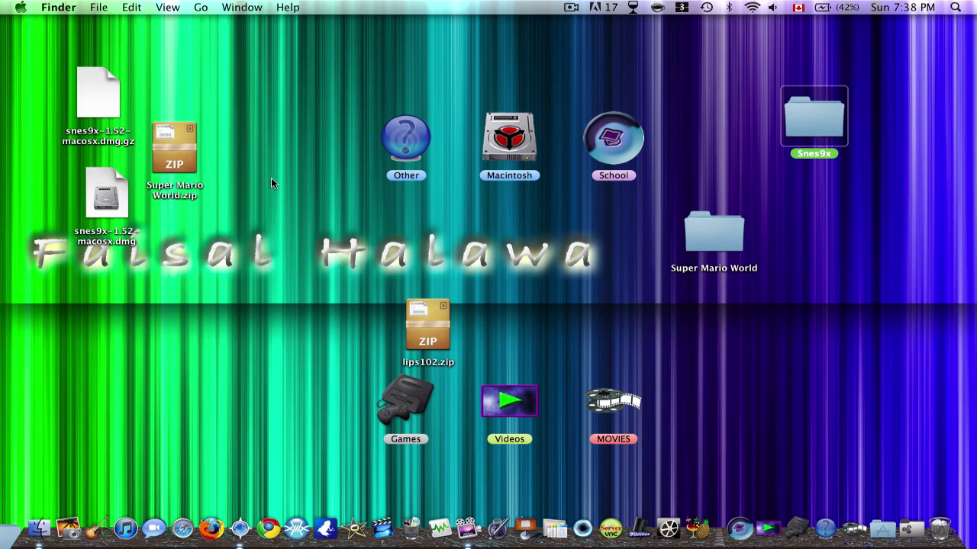
pyautogui.moveTo(424, 324); pyautogui.dragTo(501, 280)
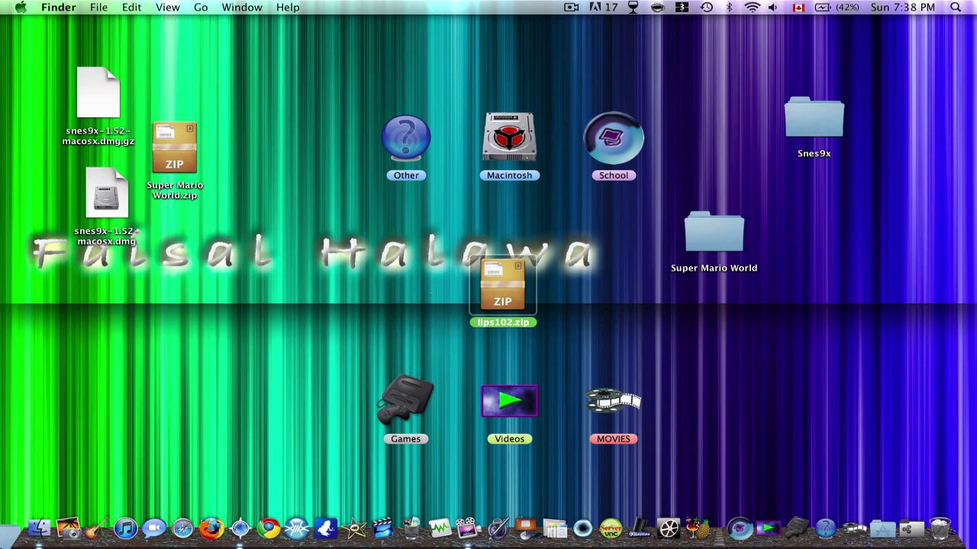
# Download Lunar IPS v1.02 from the SMW Central Tools page in Camino, and delete the duplicate archive lips102-1.zip from the desktop
pyautogui.press('F8')
pyautogui.click(524, 125)
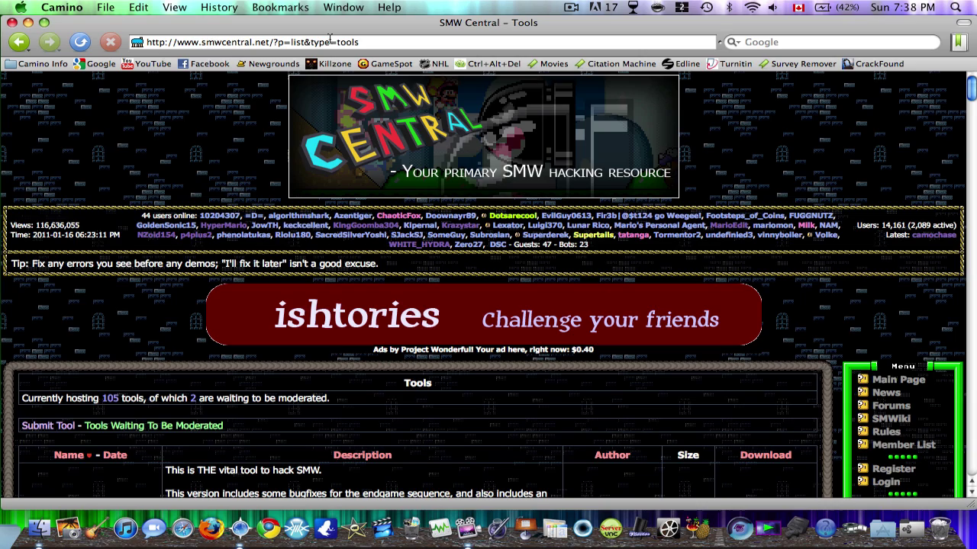
pyautogui.scroll(-5, 160, 336)
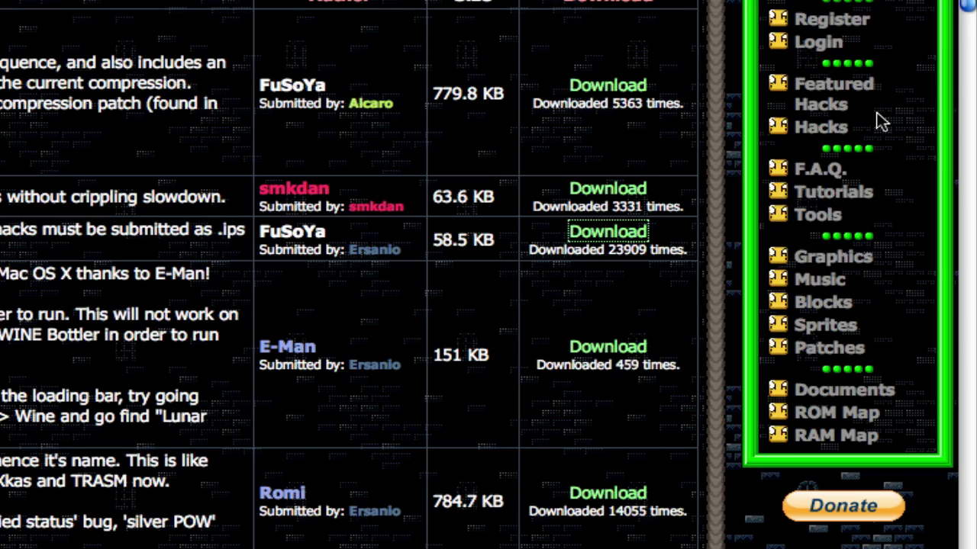
pyautogui.scroll(3, 881, 122)
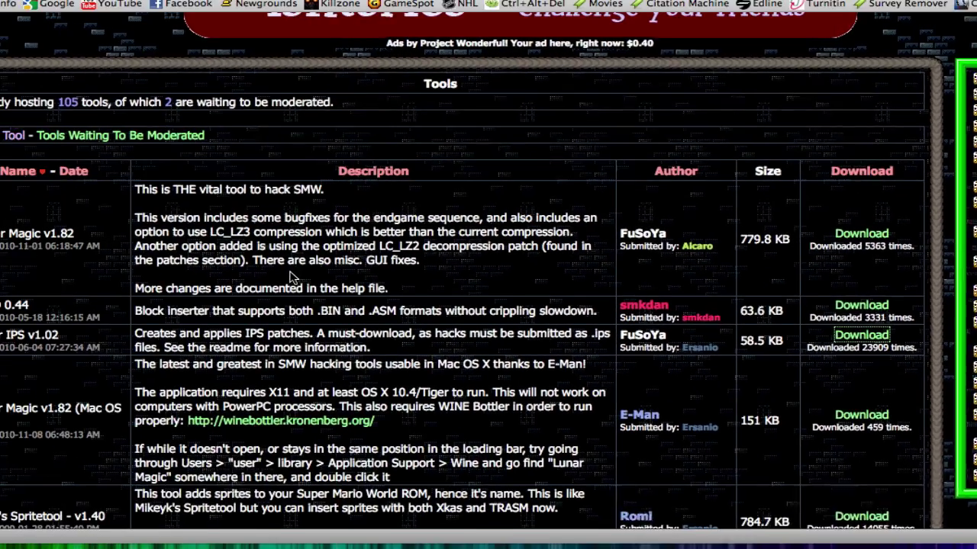
pyautogui.scroll(-2, 366, 221)
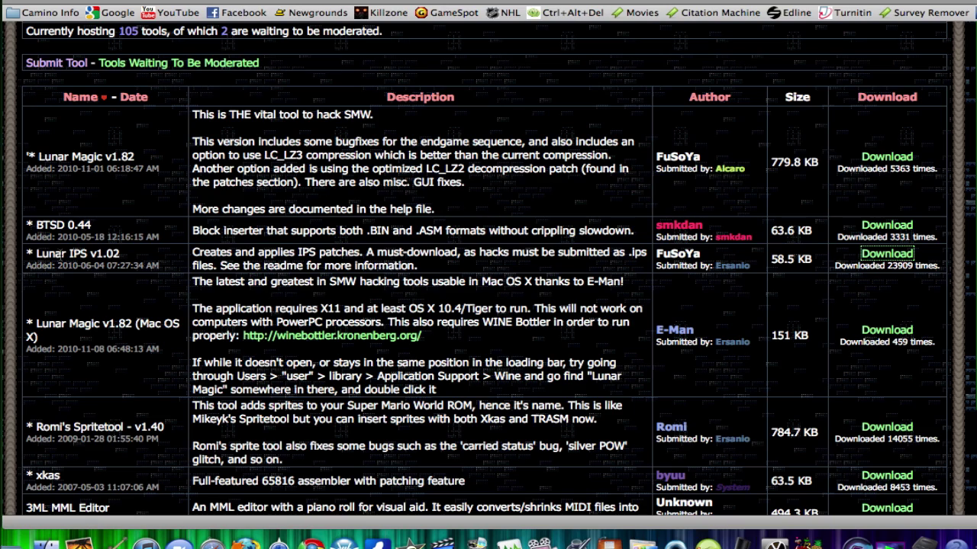
pyautogui.click(890, 255)
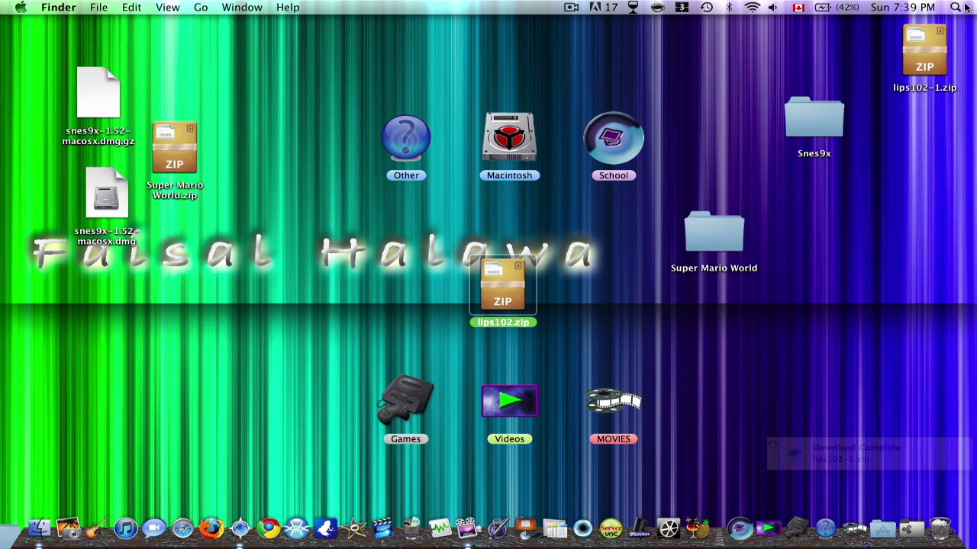
pyautogui.click(943, 44)
pyautogui.press('super+BackSpace')
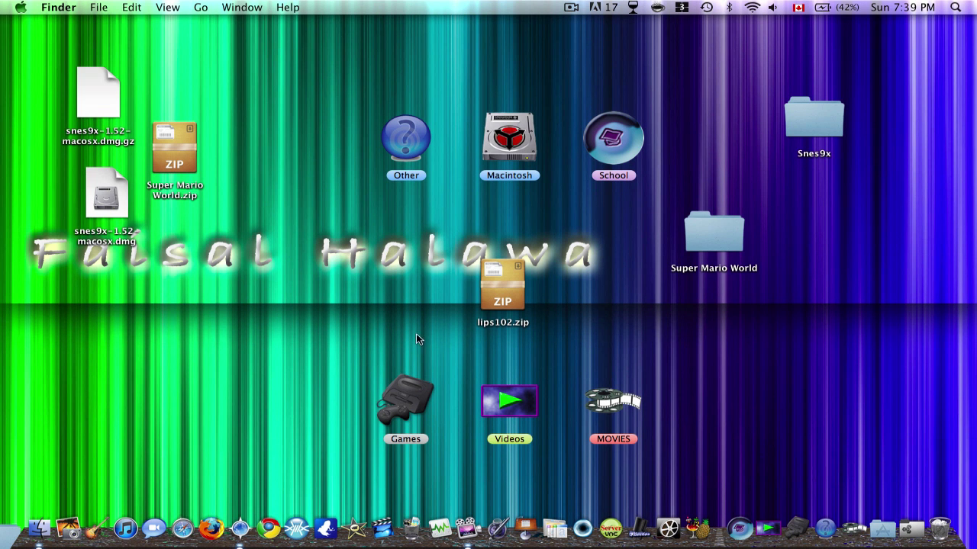
# Extract lips102.zip, and open the extracted lips102 folder after placing it beside the archive on the desktop
pyautogui.click(496, 290)
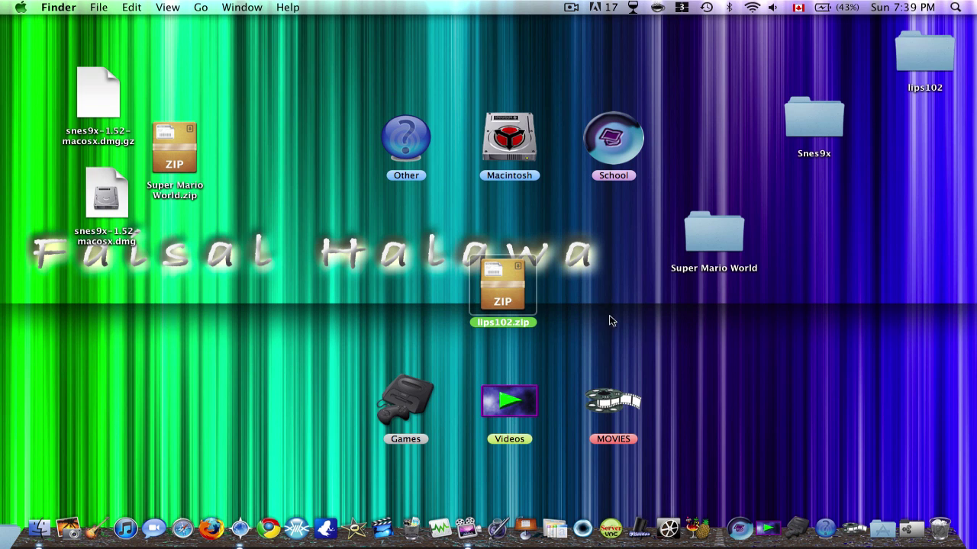
pyautogui.moveTo(937, 61); pyautogui.dragTo(439, 300)
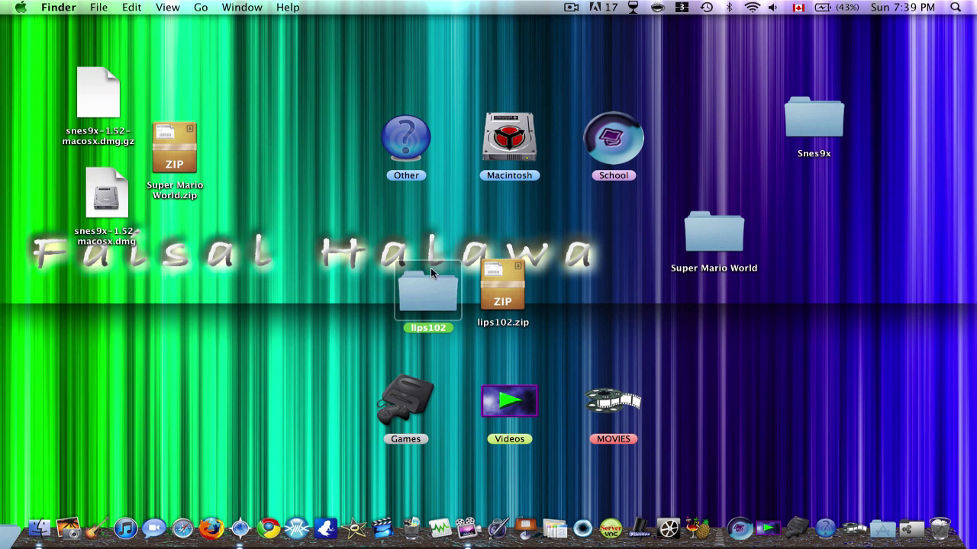
pyautogui.doubleClick(430, 288)
# Move Lunar IPS.exe from the lips102 folder into the Roms folder within Snes9x, and close the lips102 window
pyautogui.doubleClick(810, 120)
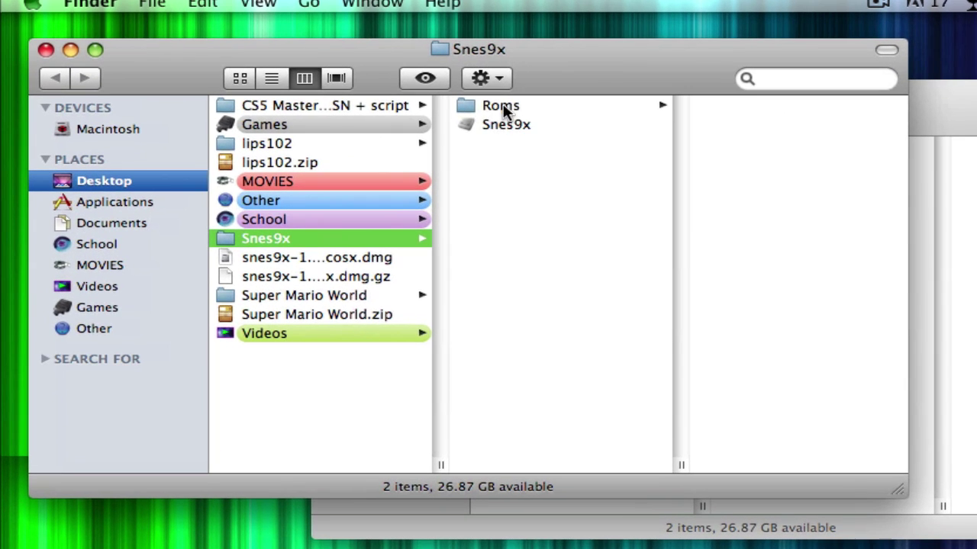
pyautogui.click(318, 76)
pyautogui.press('super+grave')
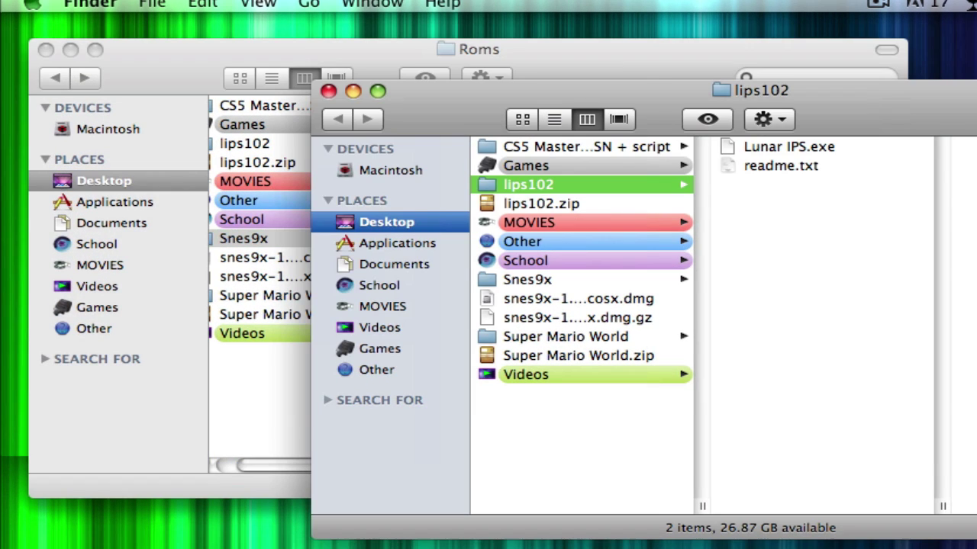
pyautogui.moveTo(640, 80); pyautogui.dragTo(902, 337)
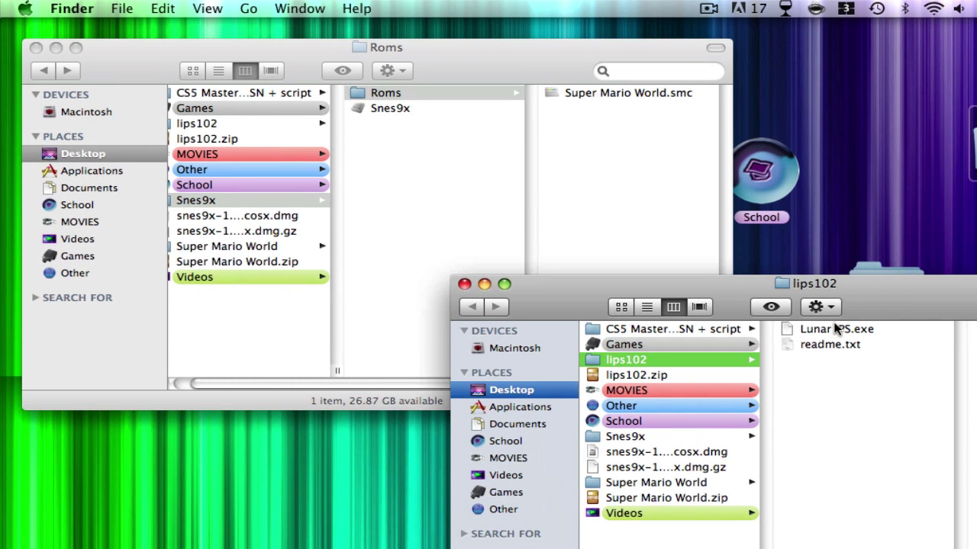
pyautogui.moveTo(834, 336); pyautogui.dragTo(602, 168)
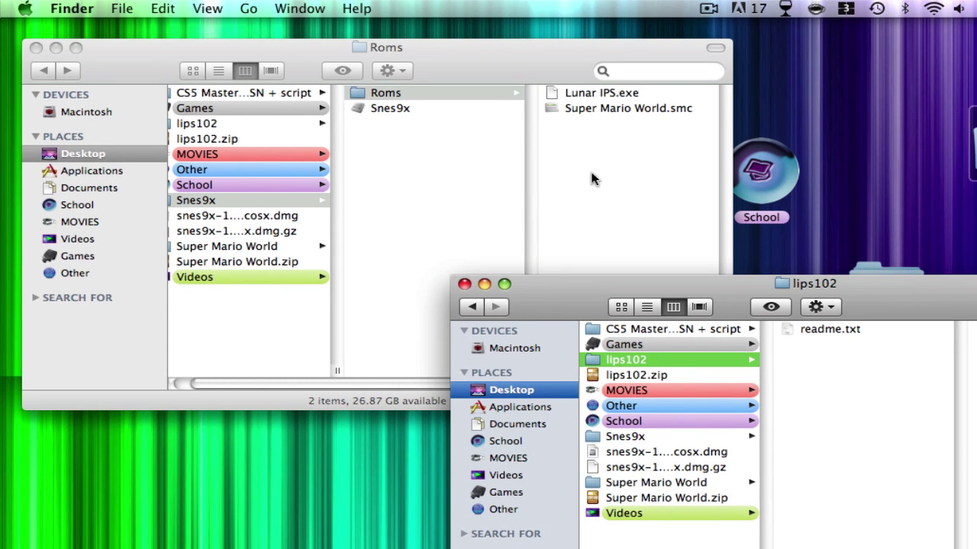
pyautogui.click(465, 284)
# Check the Open With options for Lunar IPS.exe in the Roms folder, and dismiss them
pyautogui.click(563, 93)
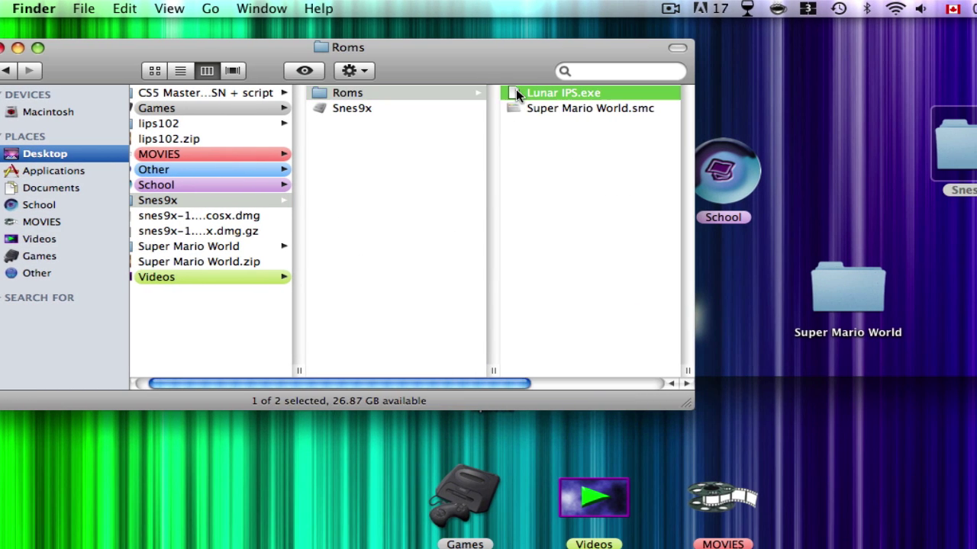
pyautogui.rightClick(516, 92)
pyautogui.moveTo(544, 113)
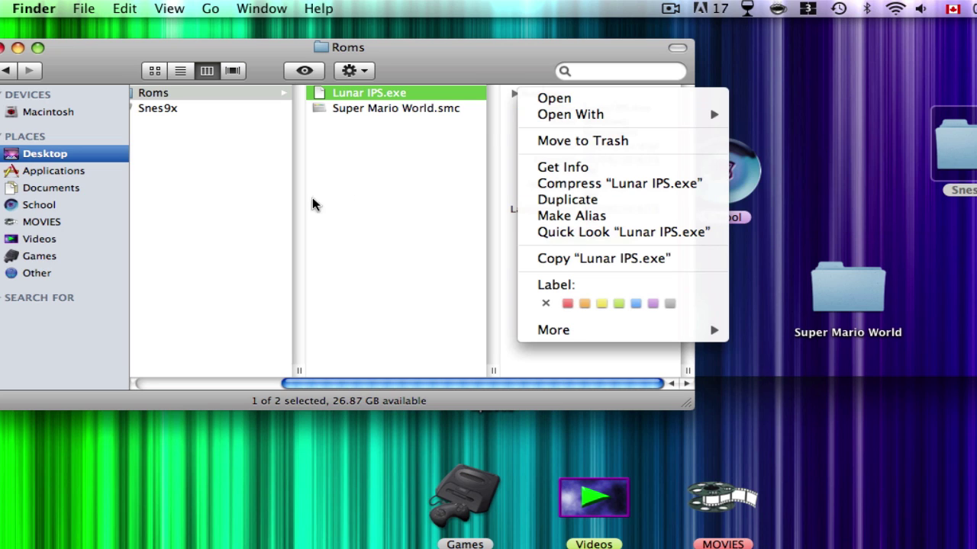
pyautogui.moveTo(606, 112)
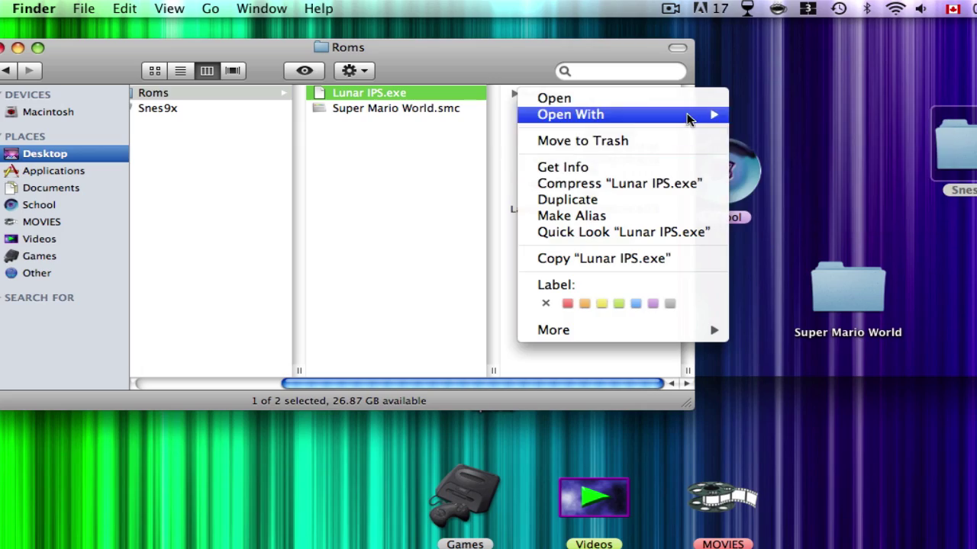
pyautogui.click(792, 154)
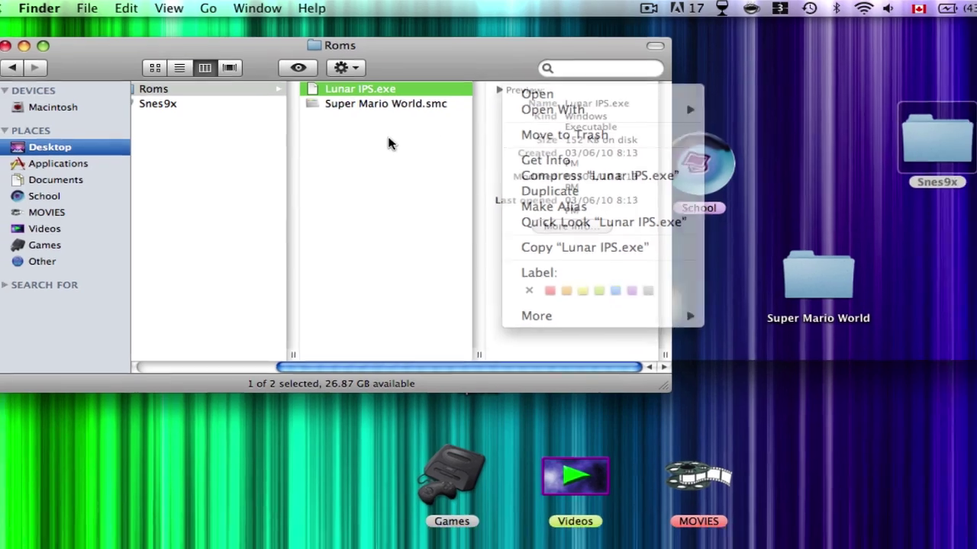
# Switch to the SMW Central Tools page in Camino and close the Downloads window
pyautogui.press('F8')
pyautogui.click(534, 127)
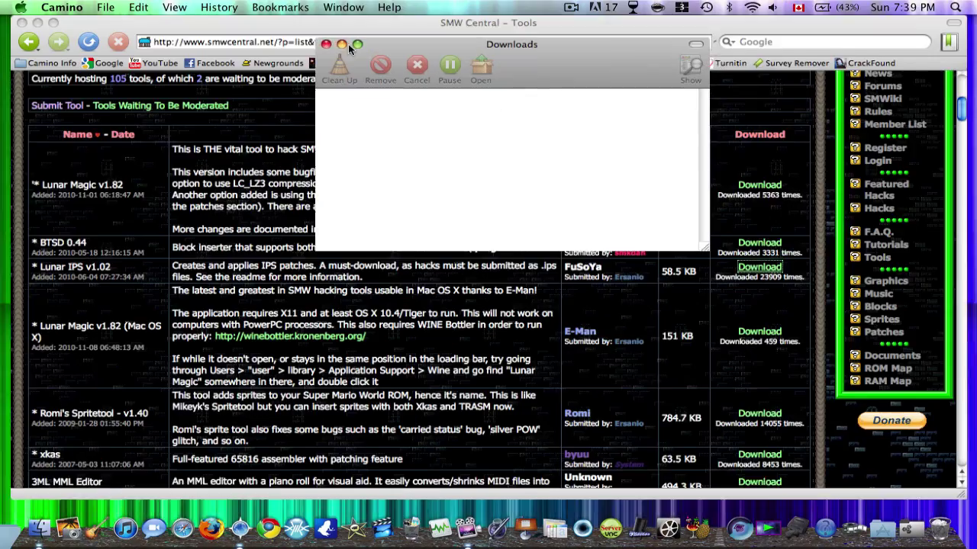
pyautogui.click(325, 43)
pyautogui.scroll(5, 650, 296)
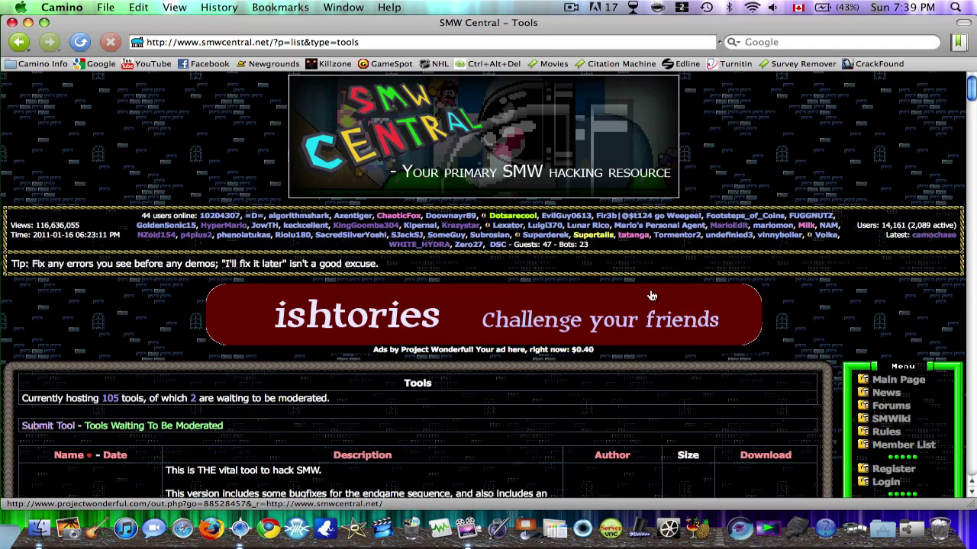
pyautogui.scroll(-3, 651, 296)
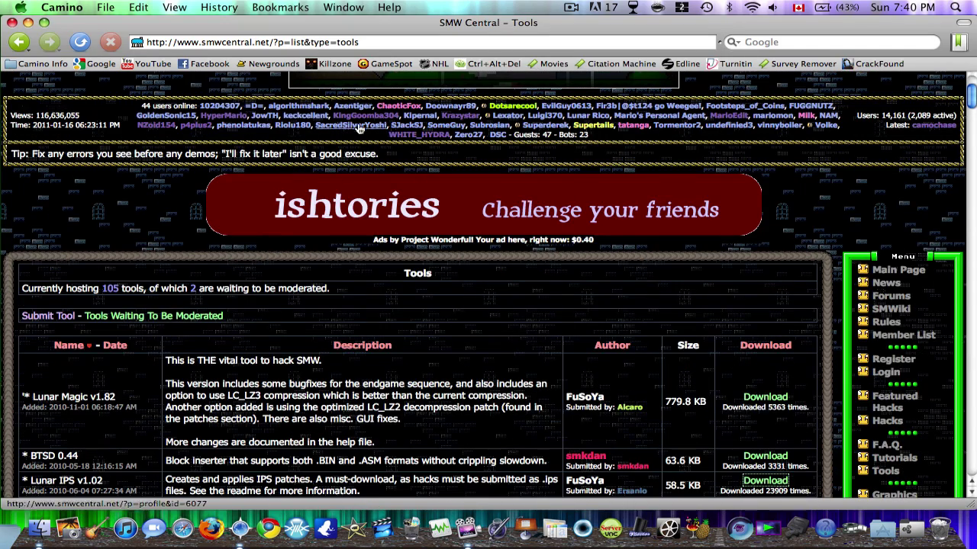
# Open the Featured Hacks page and look through its list of hacks
pyautogui.click(898, 406)
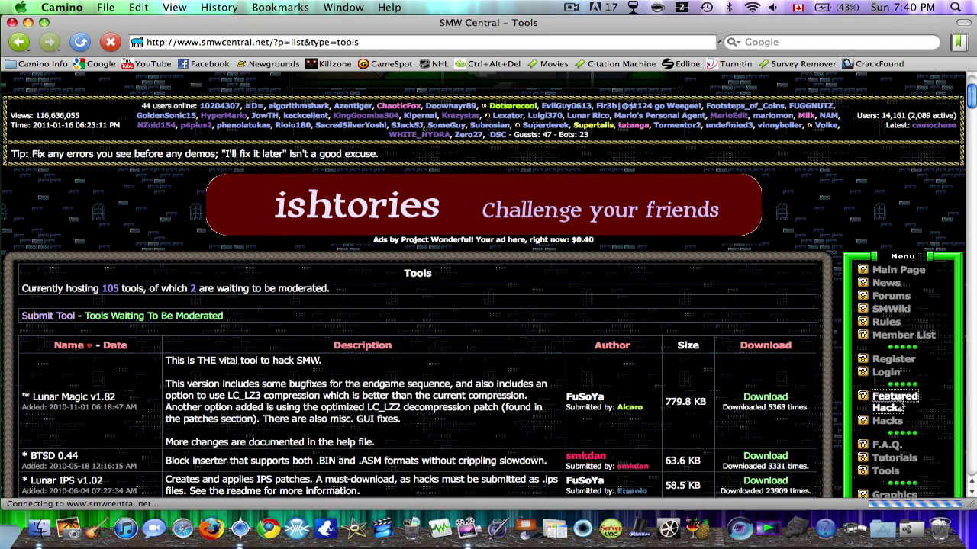
pyautogui.scroll(-5, 350, 252)
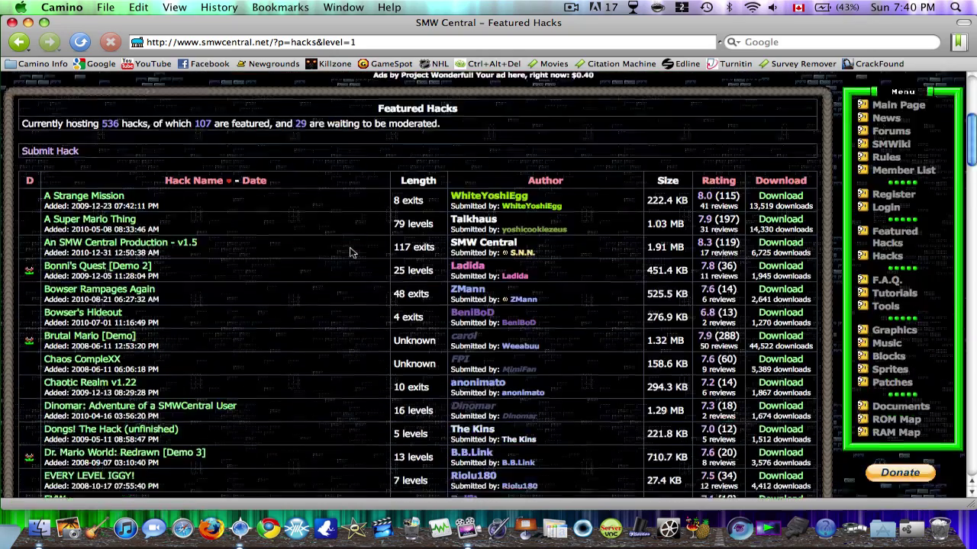
pyautogui.scroll(-20, 351, 252)
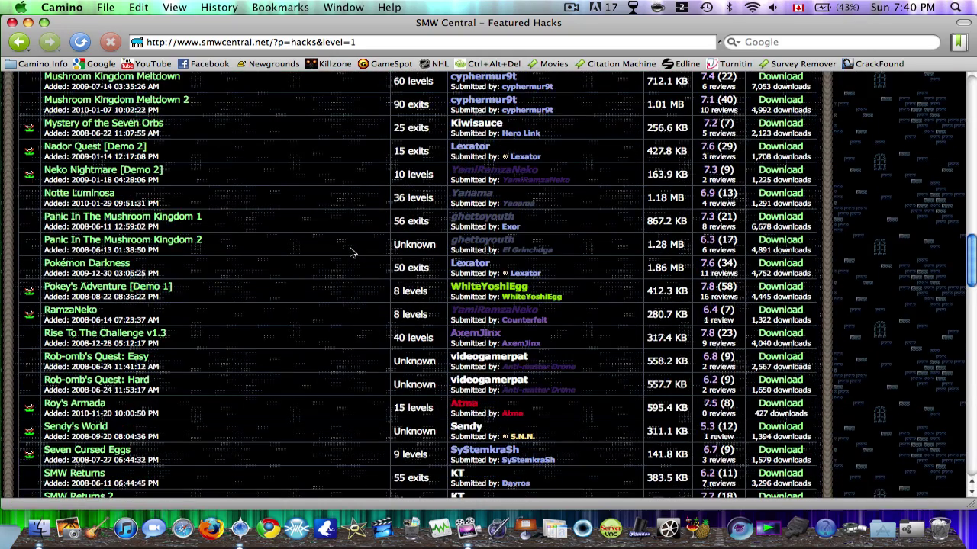
pyautogui.scroll(-2, 350, 253)
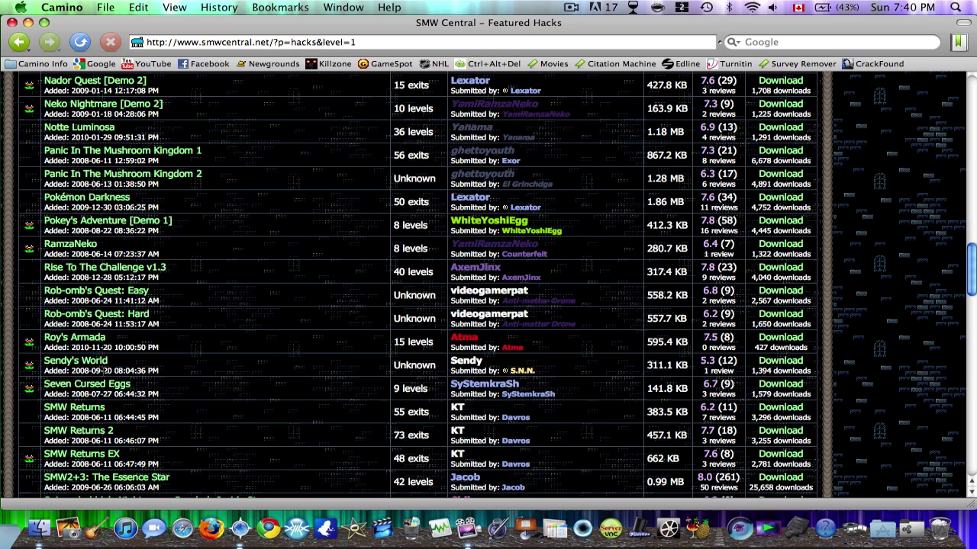
# Open the details page for Seven Cursed Eggs and download the hack
pyautogui.click(100, 386)
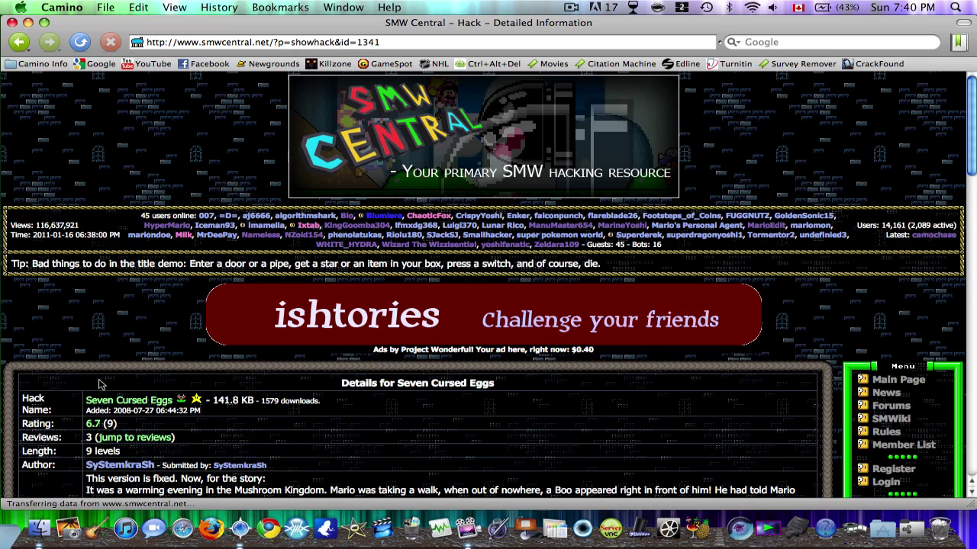
pyautogui.scroll(-3, 100, 384)
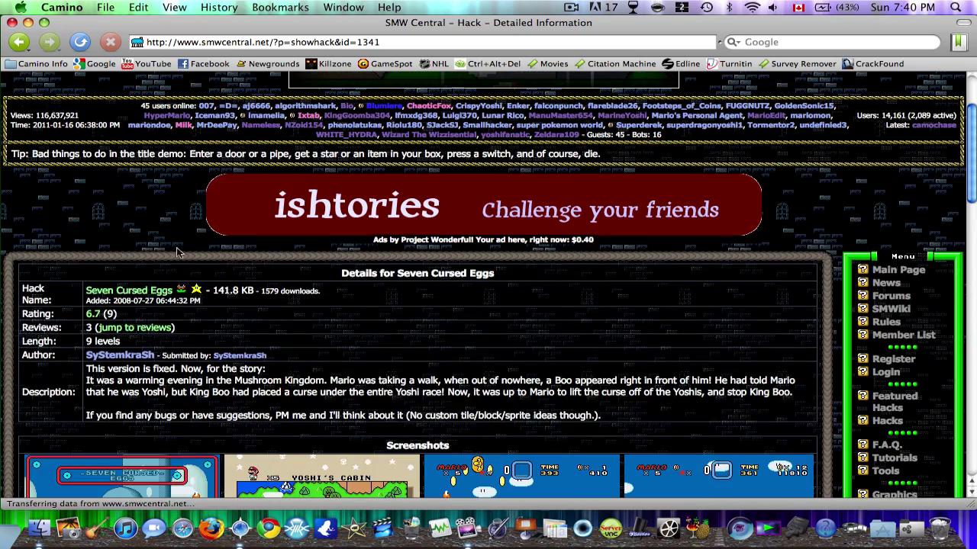
pyautogui.click(131, 290)
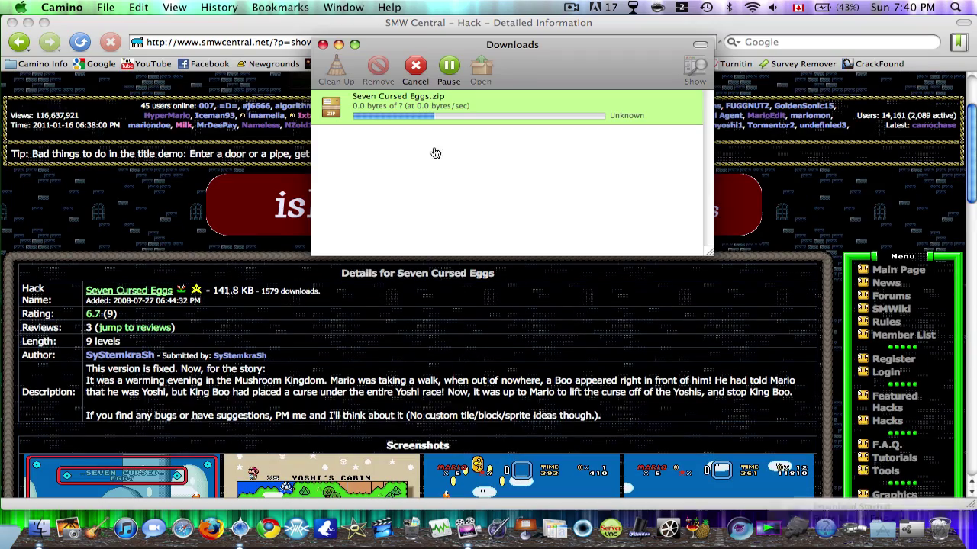
# Switch to the desktop space with the Finder window and move Seven Cursed Eggs.zip into the Roms folder
pyautogui.press('F8')
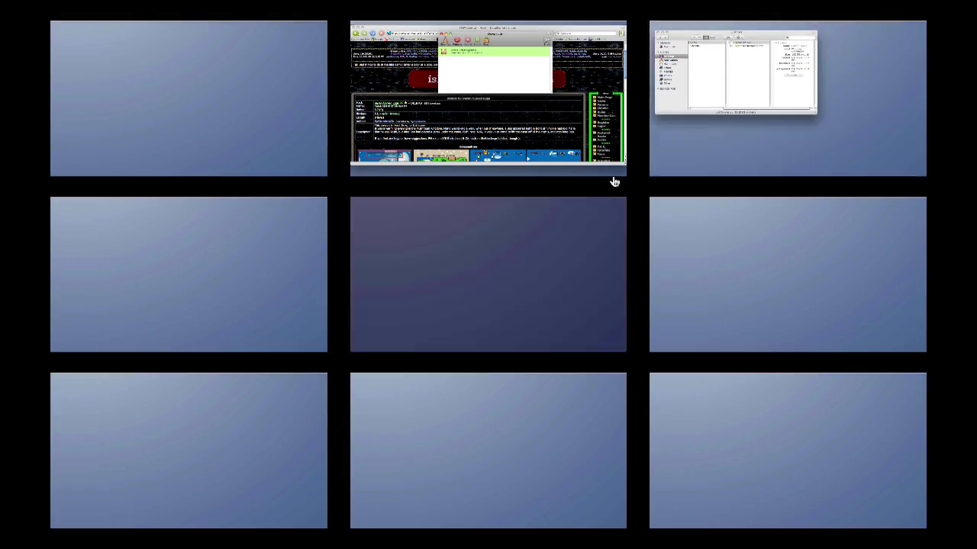
pyautogui.click(806, 103)
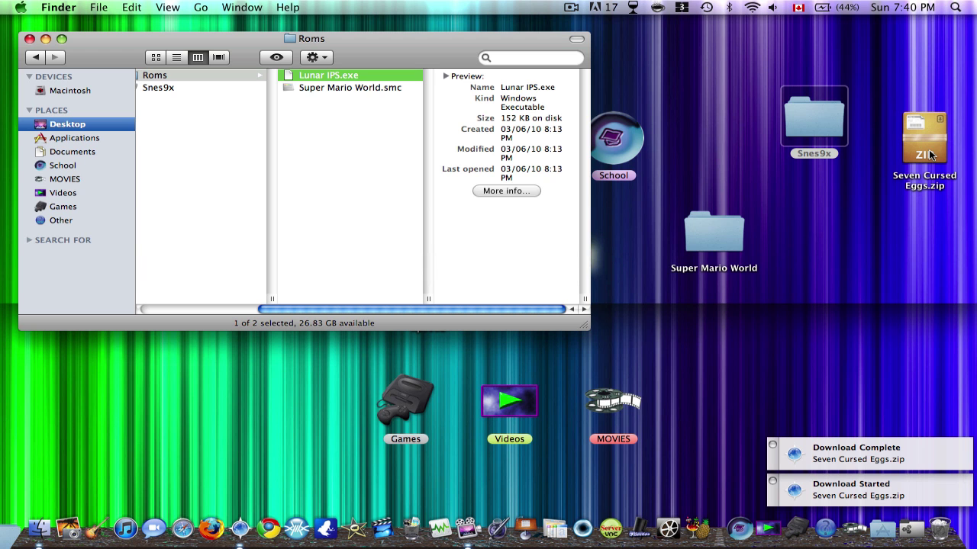
pyautogui.moveTo(930, 155); pyautogui.dragTo(355, 174)
pyautogui.click(286, 90)
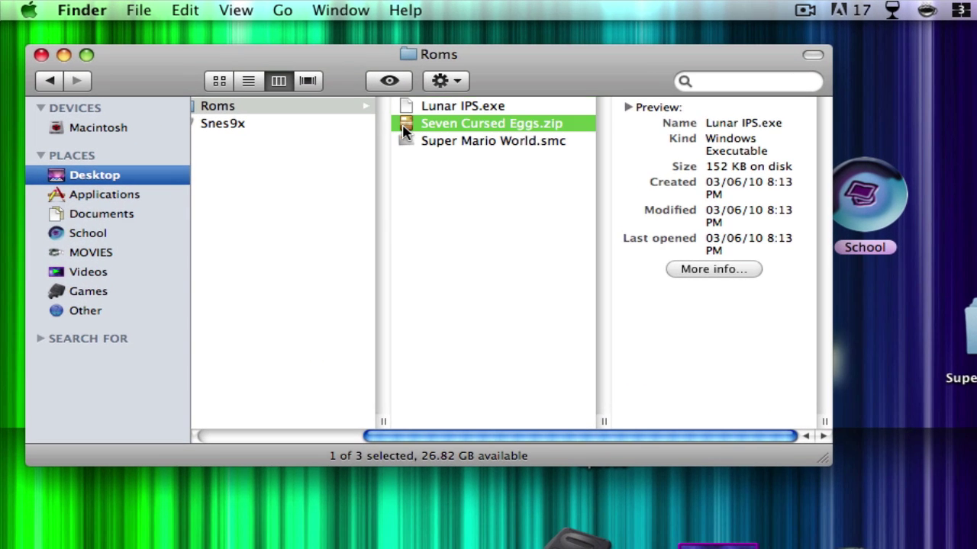
# Extract Seven Cursed Eggs.zip in the Roms folder, and move the zip archive to the Trash
pyautogui.doubleClick(404, 131)
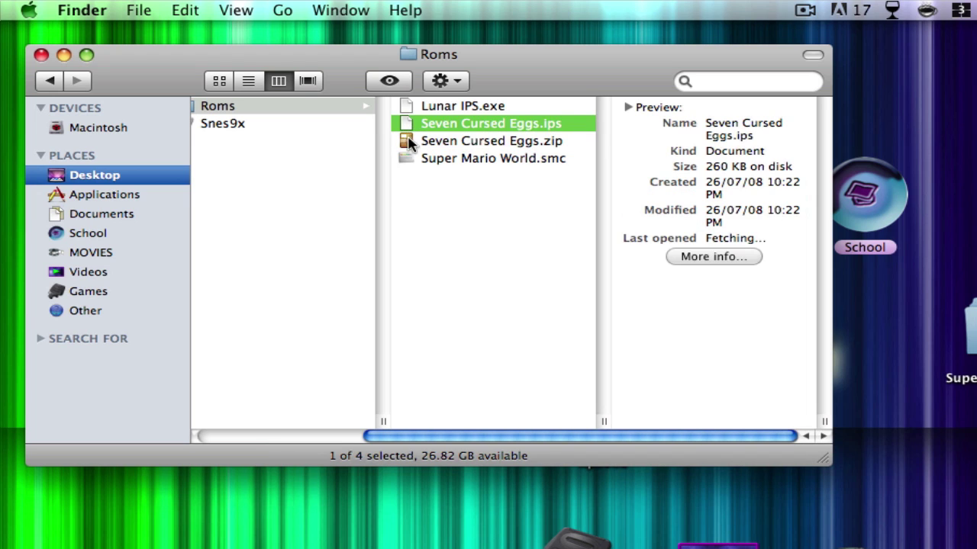
pyautogui.click(408, 148)
pyautogui.press('super+BackSpace')
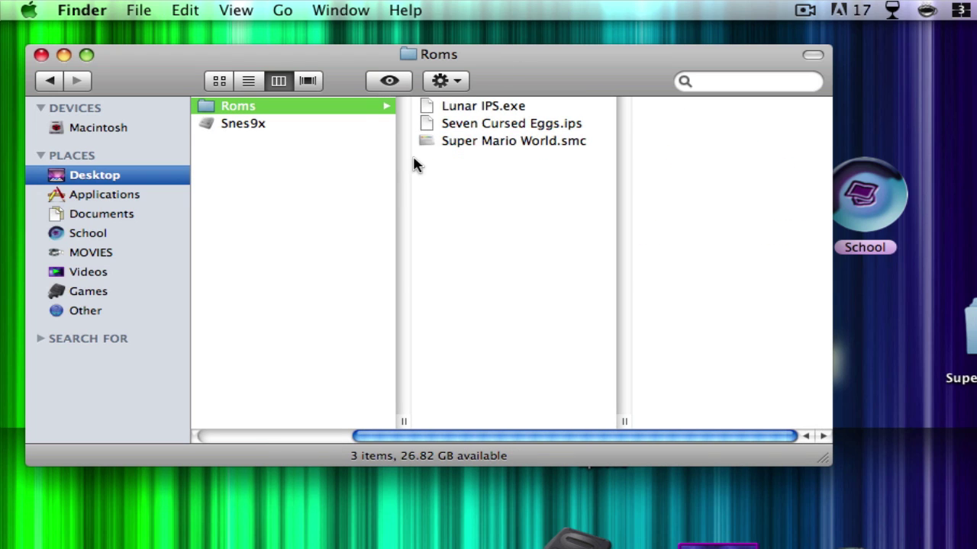
# Duplicate Super Mario World.smc in the Roms folder and rename the copy Seven Cursed Eggs.smc
pyautogui.click(447, 141)
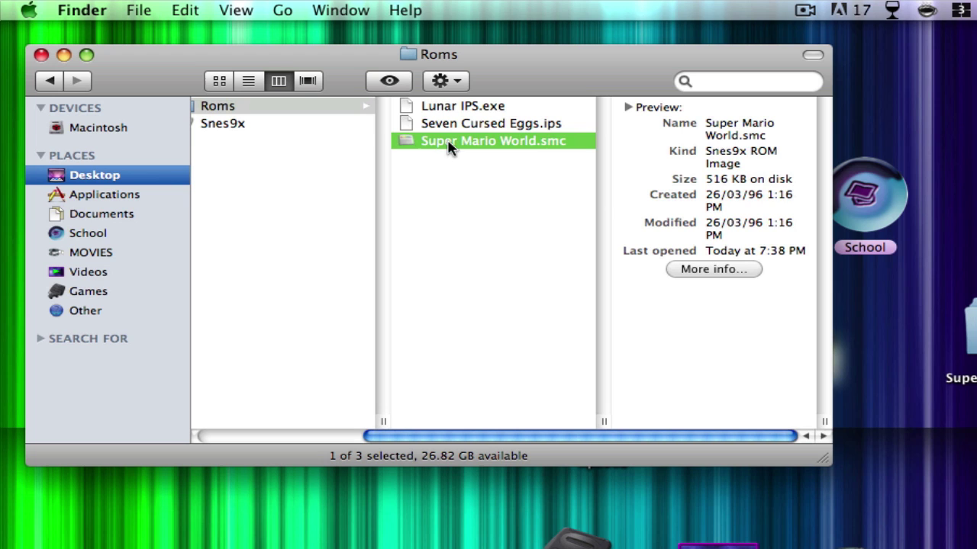
pyautogui.rightClick(427, 145)
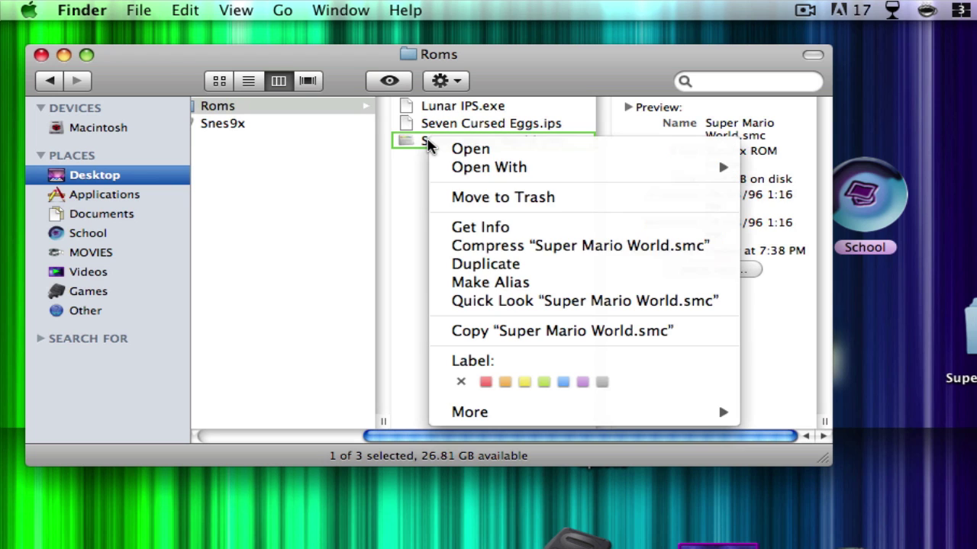
pyautogui.click(476, 264)
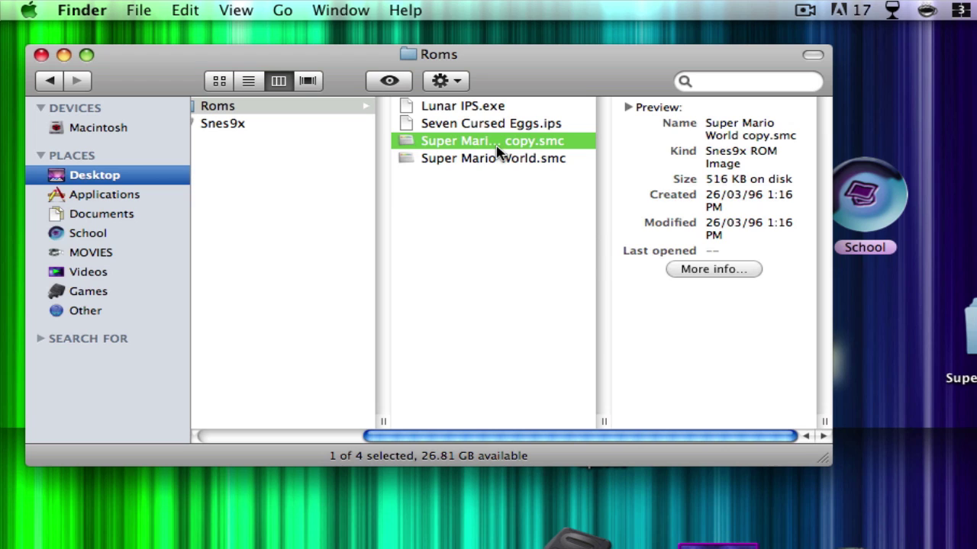
pyautogui.click(497, 151)
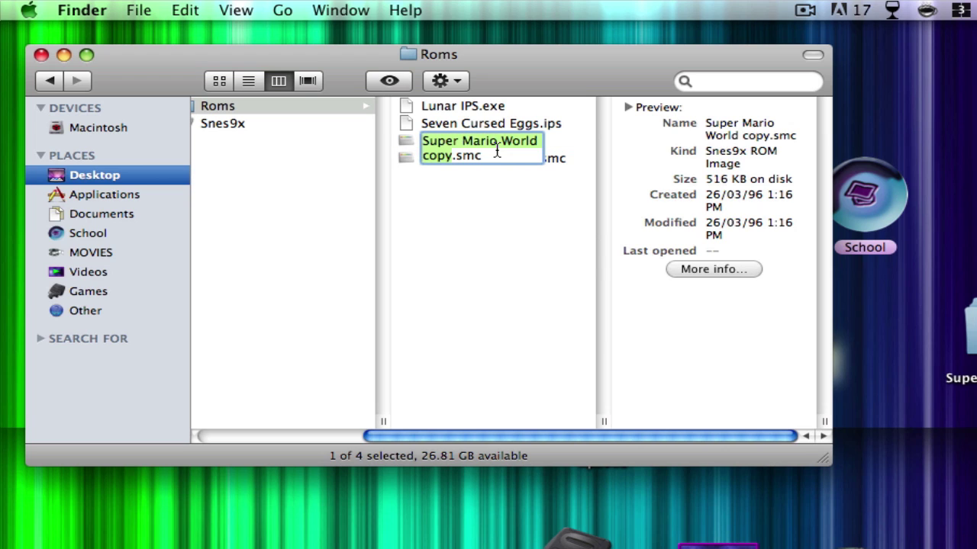
pyautogui.write('Seven Cur')
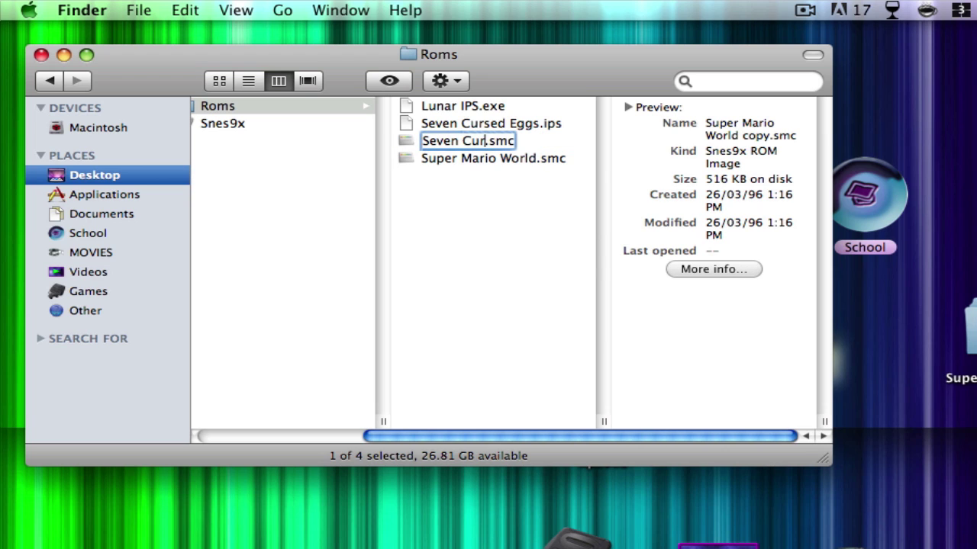
pyautogui.write('sed Eggs')
pyautogui.click(504, 272)
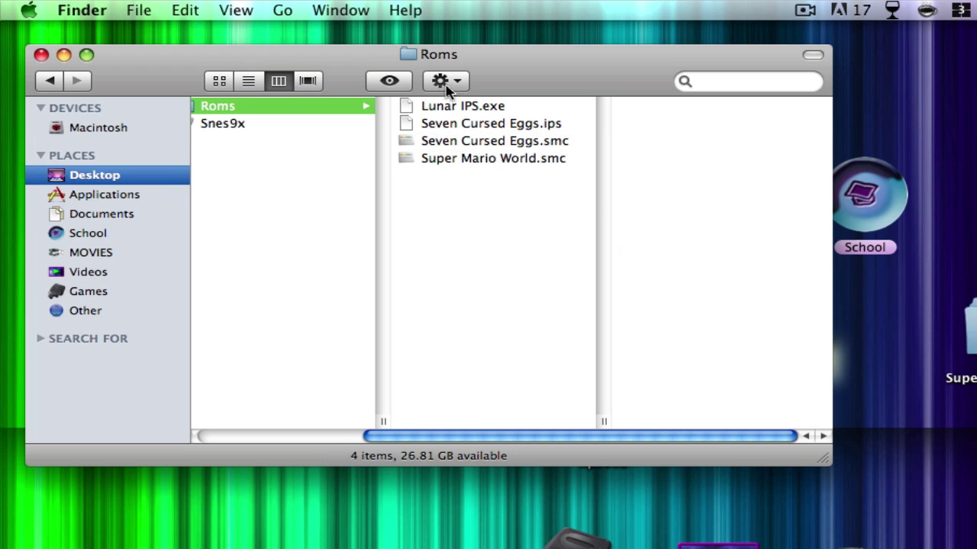
# Open Lunar IPS.exe with Wine, allow the downloaded application to run, and reposition its window
pyautogui.click(409, 106)
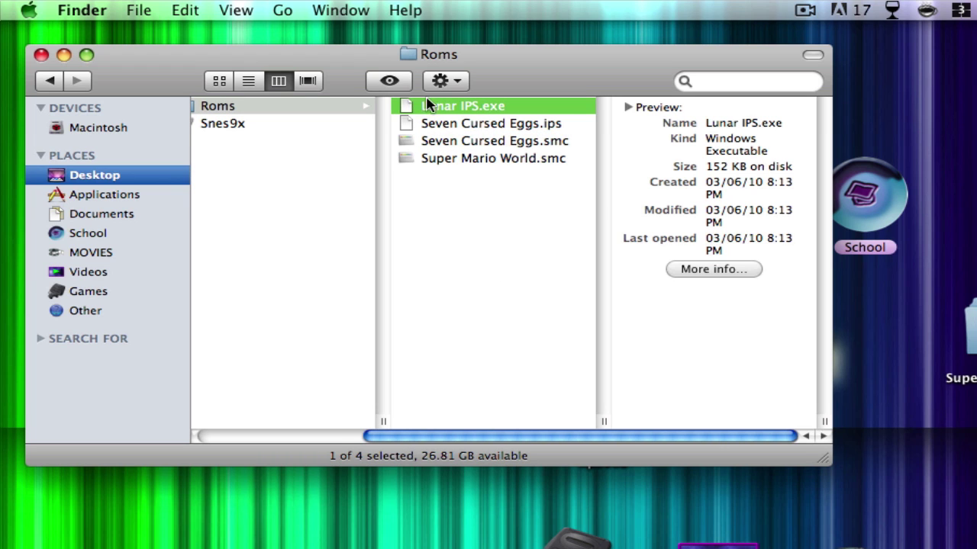
pyautogui.rightClick(409, 108)
pyautogui.moveTo(547, 137)
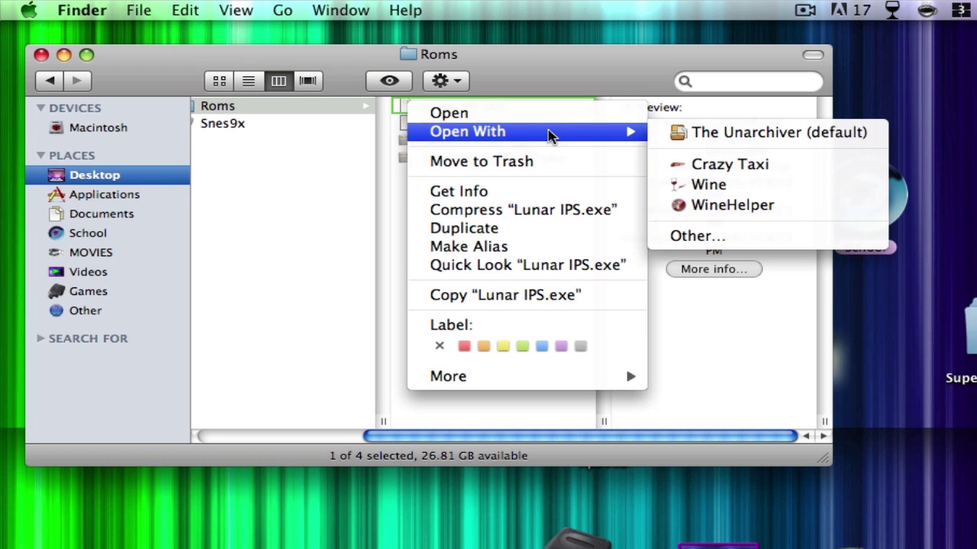
pyautogui.click(727, 187)
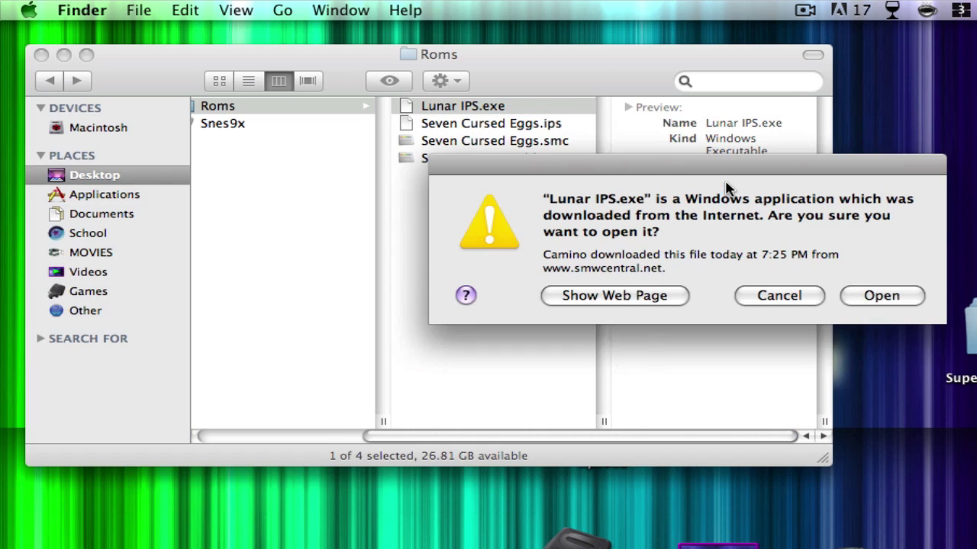
pyautogui.click(851, 293)
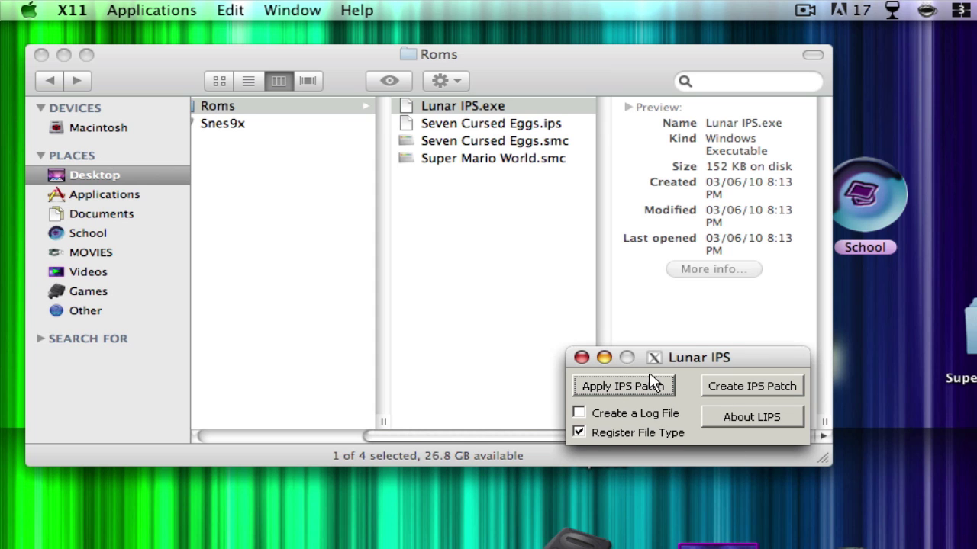
pyautogui.moveTo(691, 364); pyautogui.dragTo(666, 280)
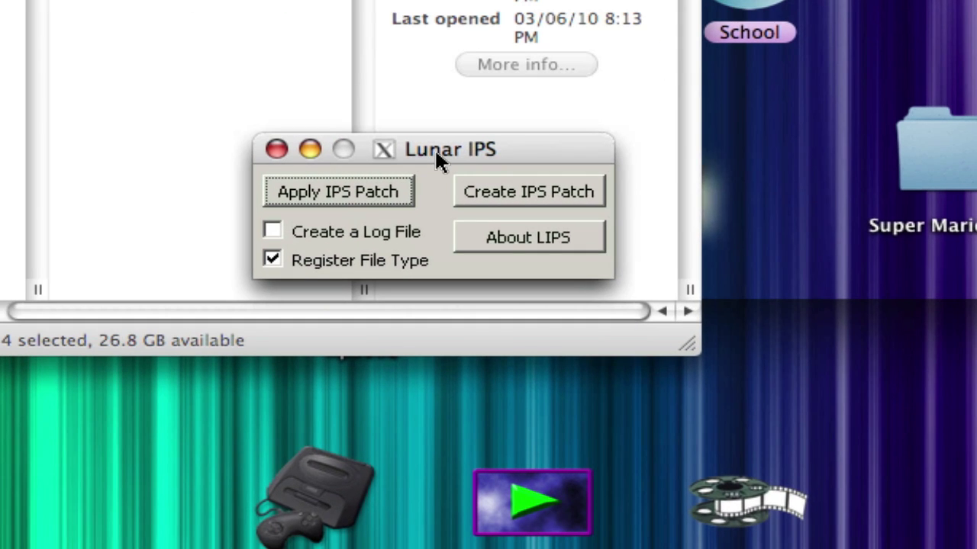
# Apply the Seven Cursed Eggs.ips patch to Seven Cursed Eggs.smc, and close Lunar IPS
pyautogui.click(391, 197)
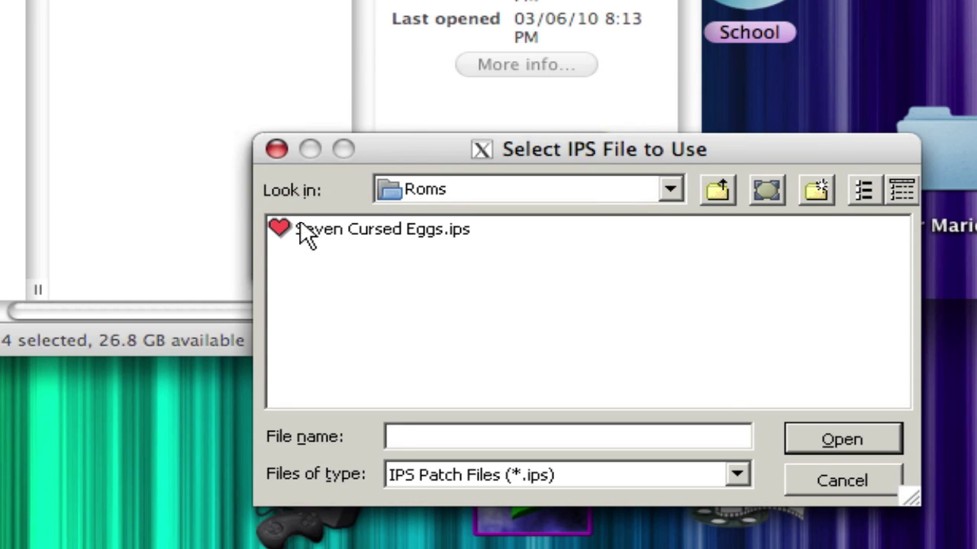
pyautogui.click(359, 235)
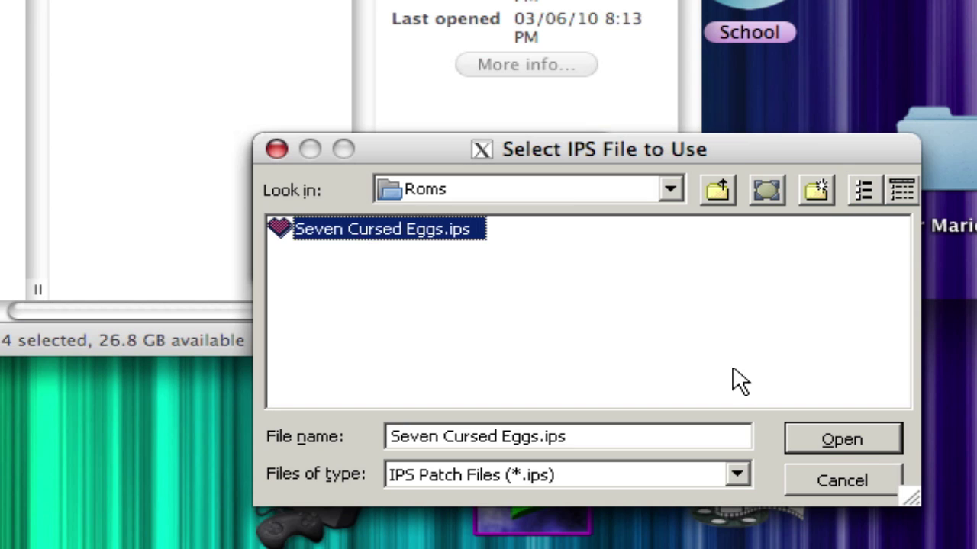
pyautogui.click(842, 439)
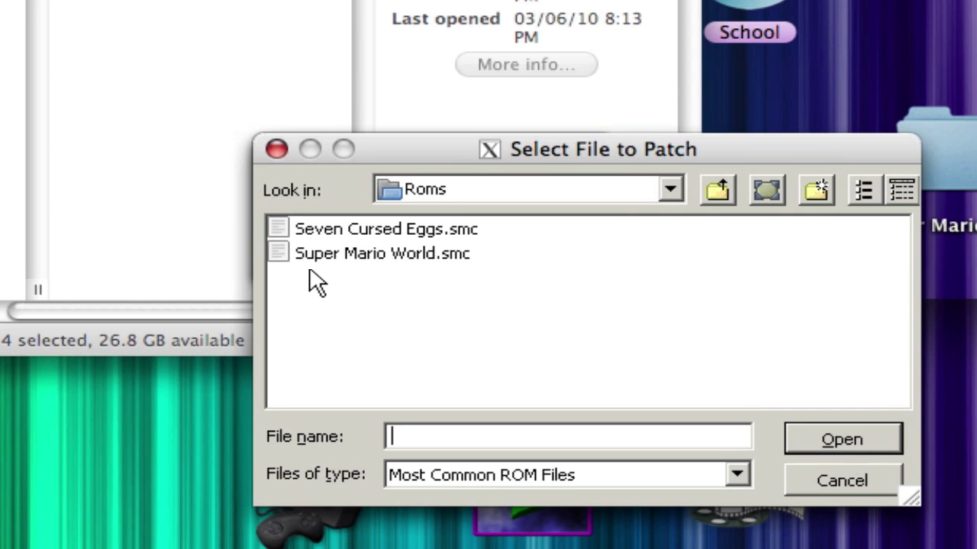
pyautogui.click(295, 229)
pyautogui.press('Down')
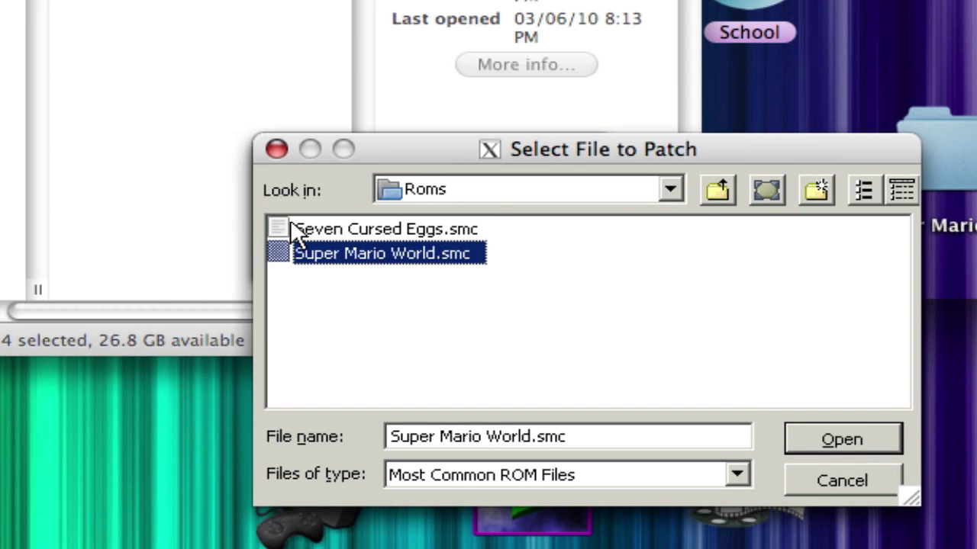
pyautogui.press('Up')
pyautogui.click(860, 438)
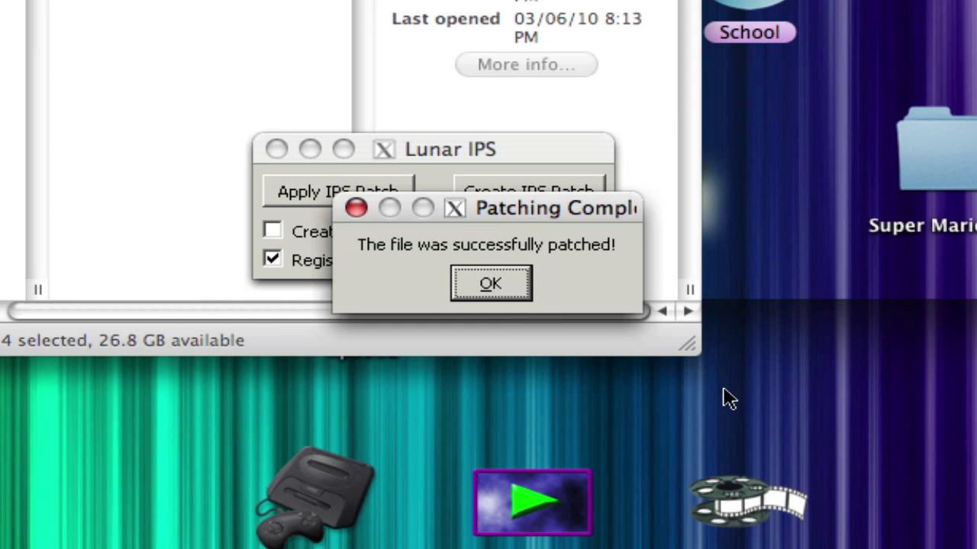
pyautogui.click(495, 282)
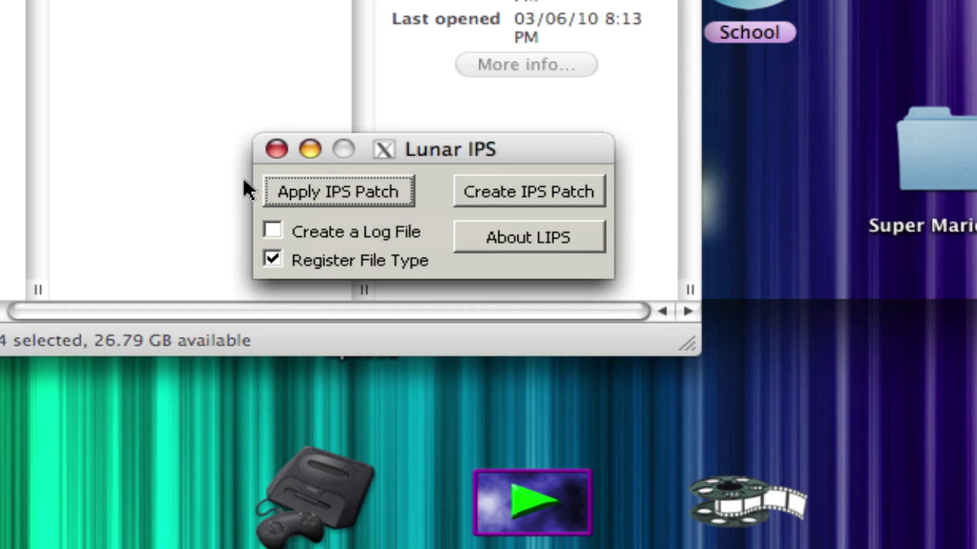
pyautogui.click(276, 148)
# Launch Snes9x from its folder in Finder and approve opening it for the first time
pyautogui.hscroll(-3, 322, 179)
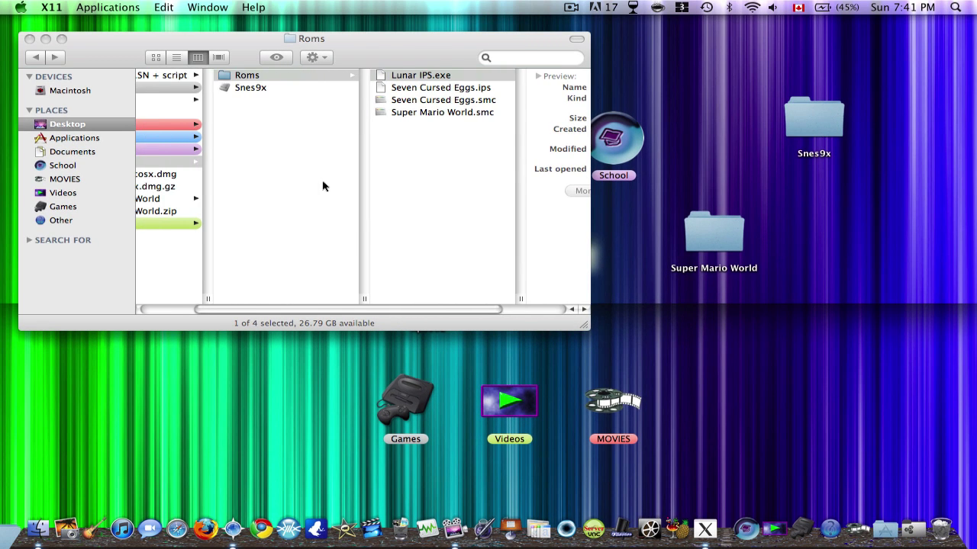
pyautogui.doubleClick(223, 89)
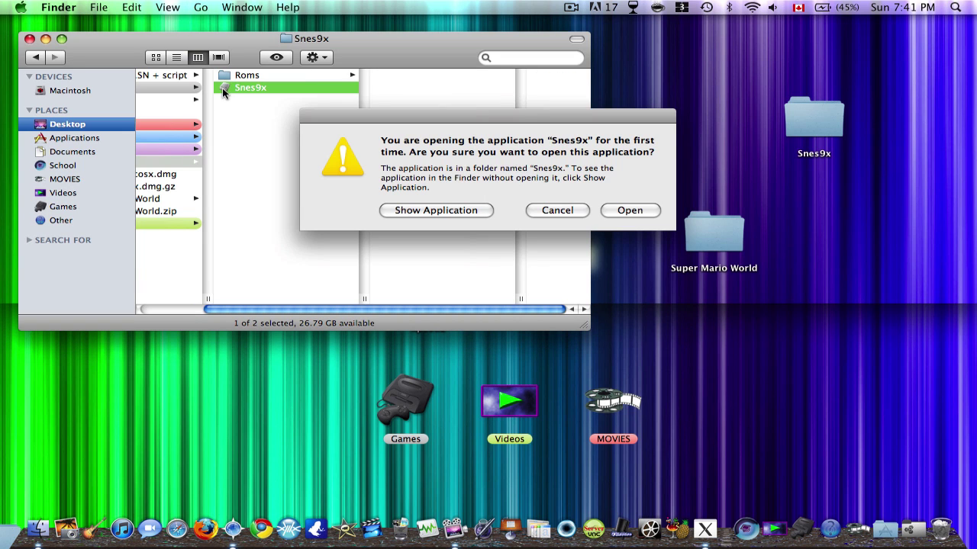
pyautogui.click(630, 211)
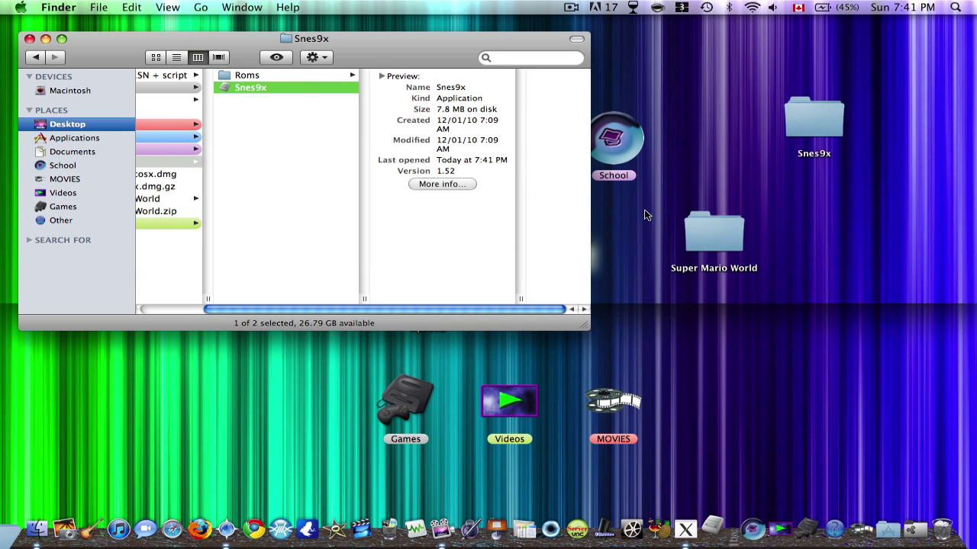
# Load the Seven Cursed Eggs.smc ROM image from the Roms folder in Snes9x, and leave the full-screen game view
pyautogui.click(102, 7)
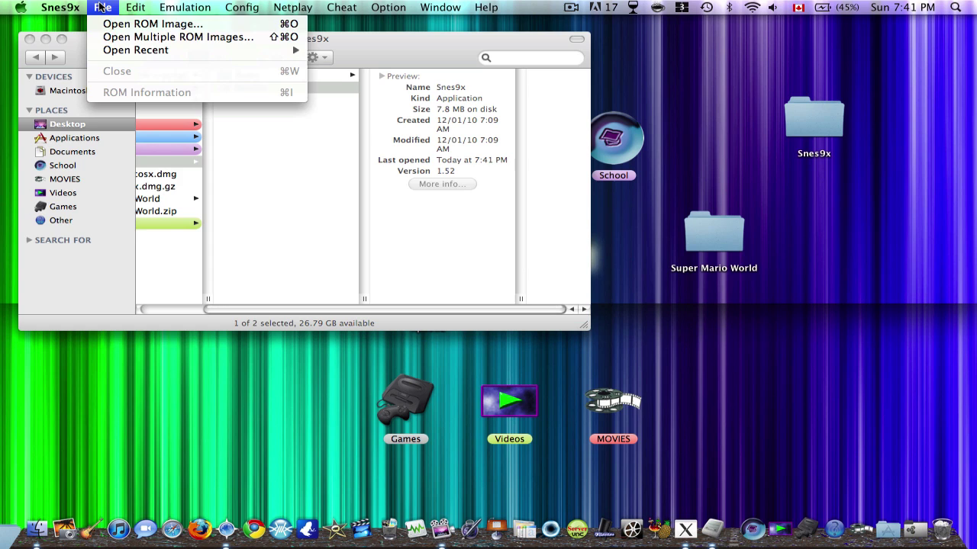
pyautogui.click(130, 26)
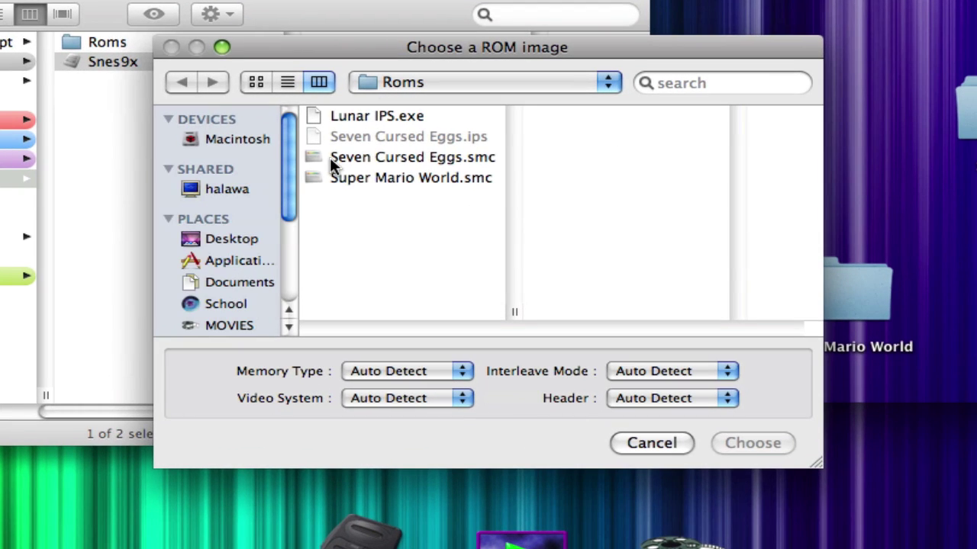
pyautogui.click(443, 148)
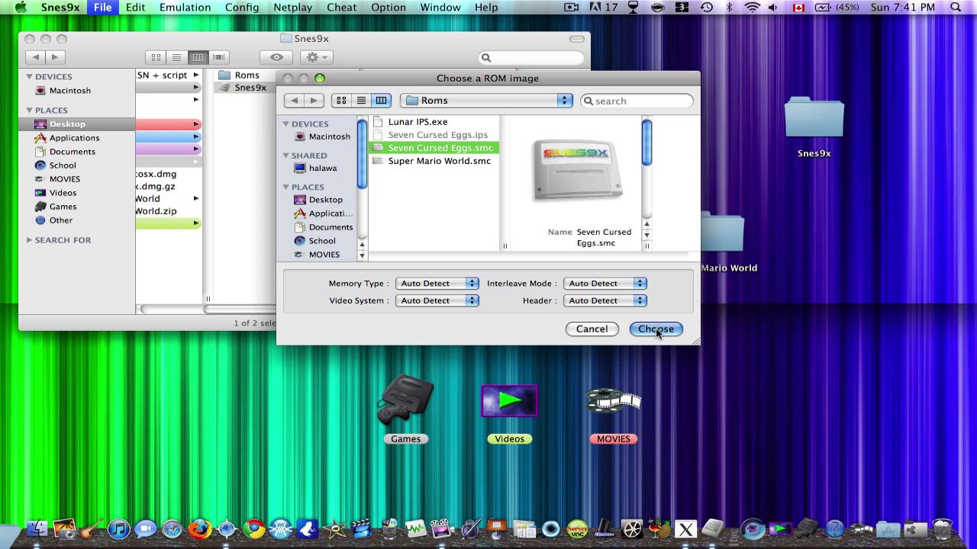
pyautogui.click(655, 328)
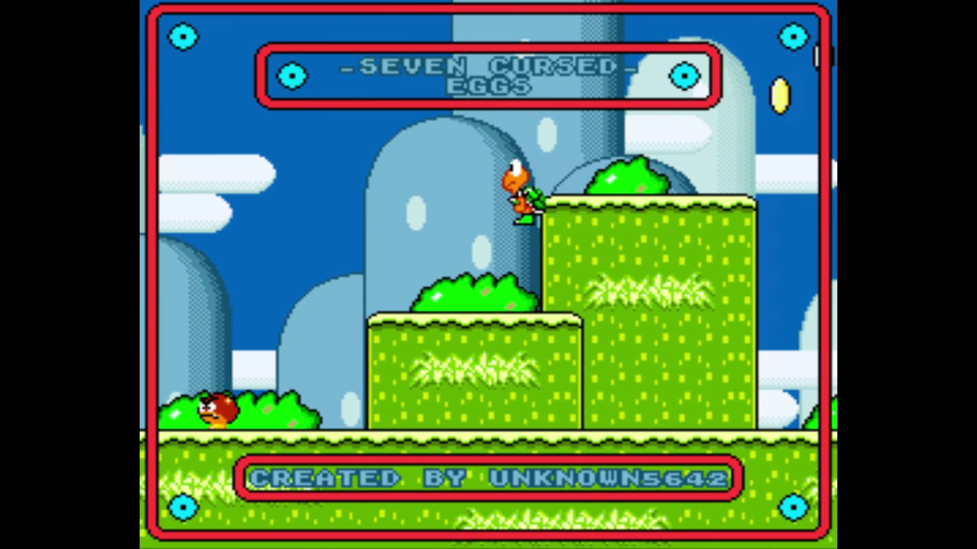
pyautogui.press('Escape')
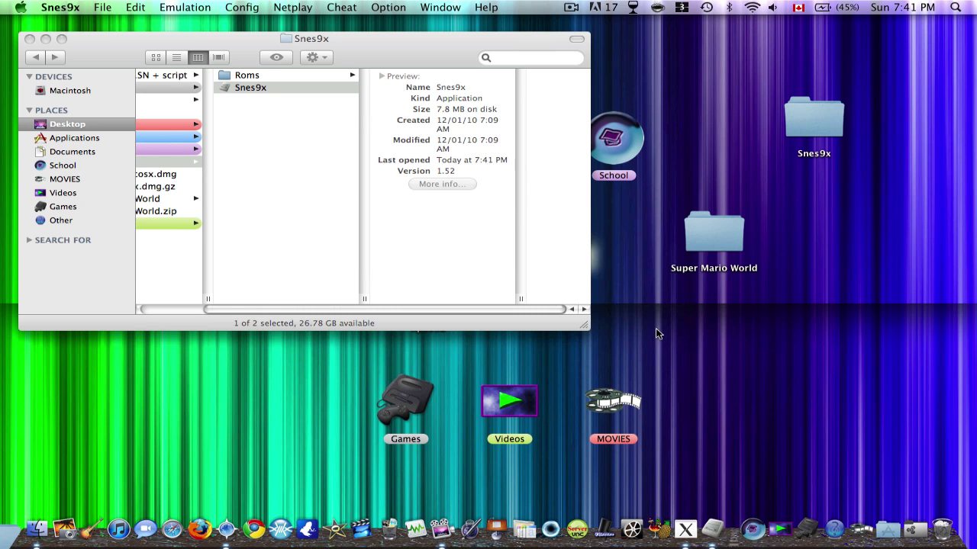